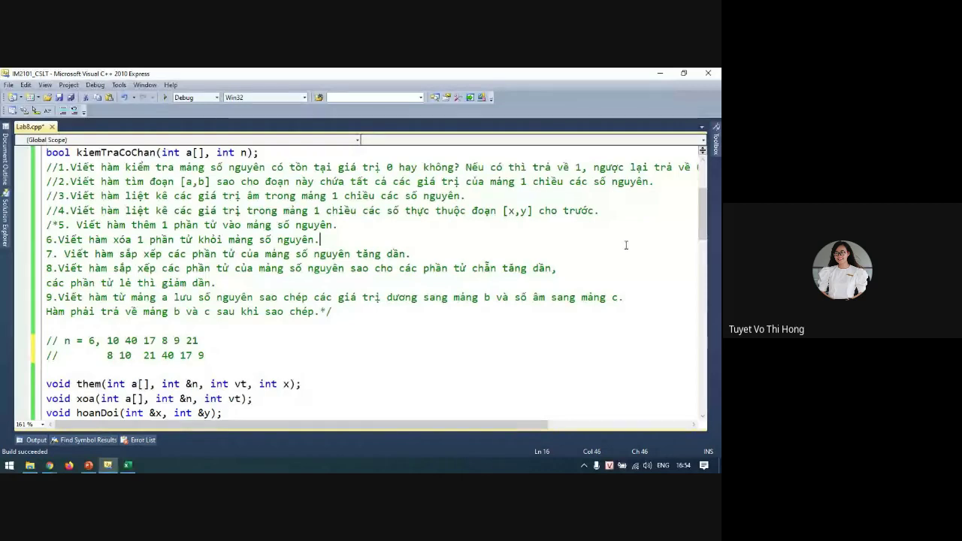
- Switch to the Google Meet call and the Excel attendance workbook, fitting the narrowed Excel window beside the participant tiles at the roster's start
{"action": "mouse_move", "coordinate": [50, 465]}
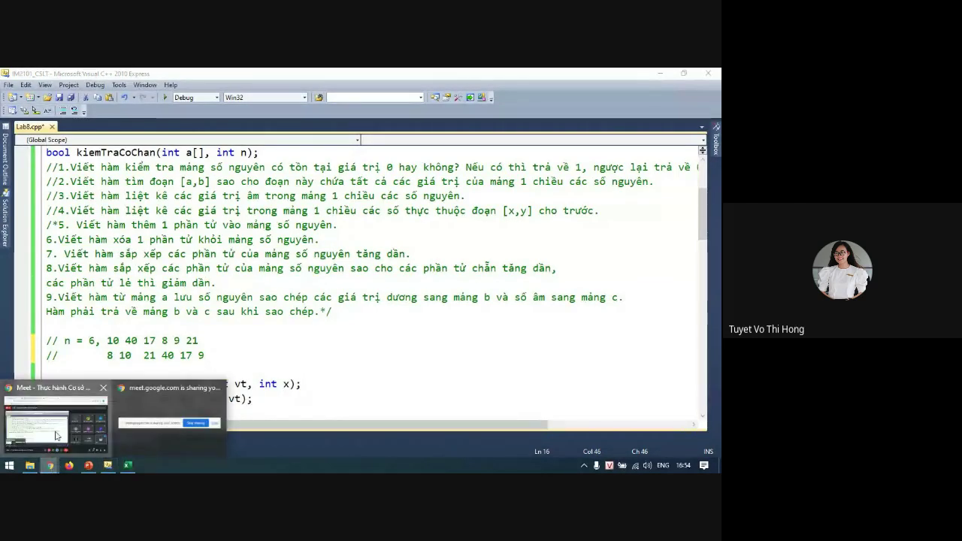
{"action": "left_click", "coordinate": [60, 417]}
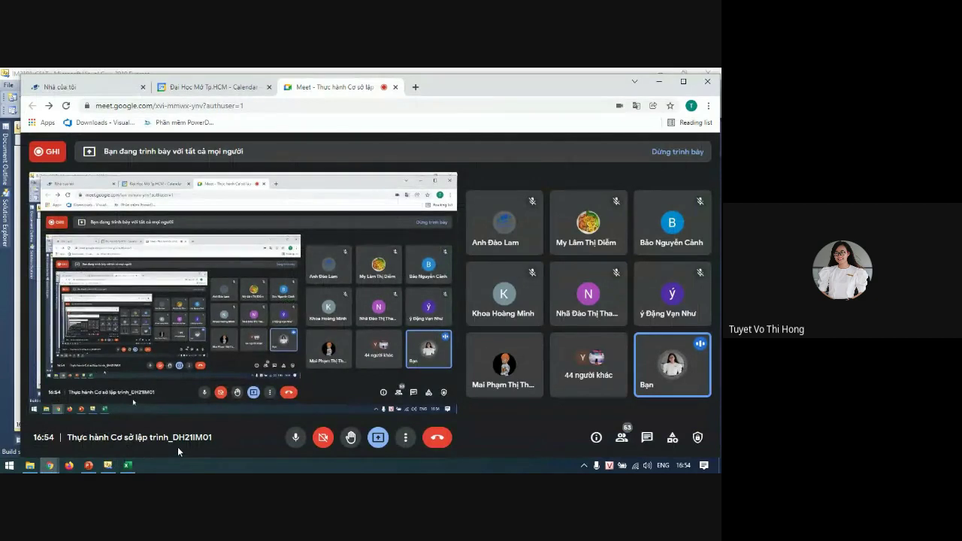
{"action": "left_click", "coordinate": [128, 466]}
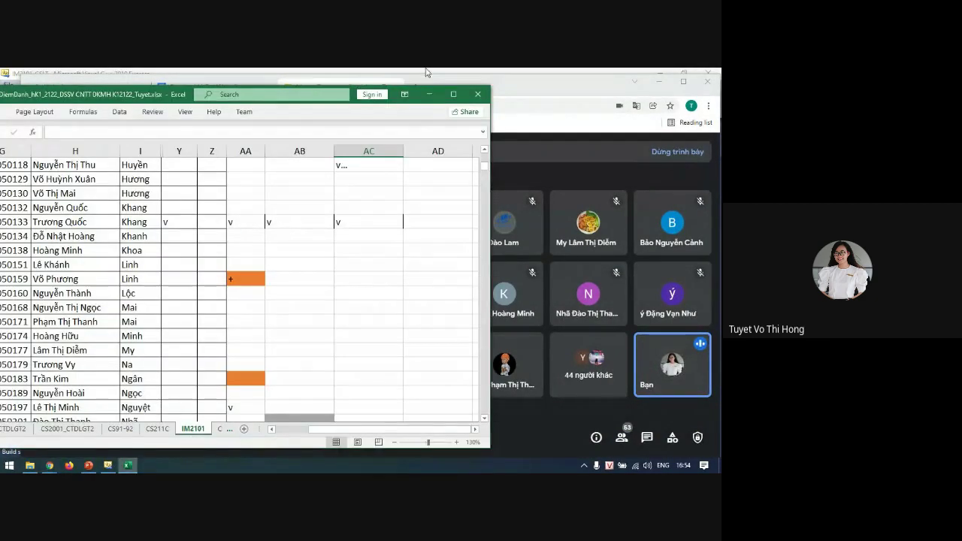
{"action": "scroll", "coordinate": [348, 262], "scroll_direction": "up", "scroll_amount": 12}
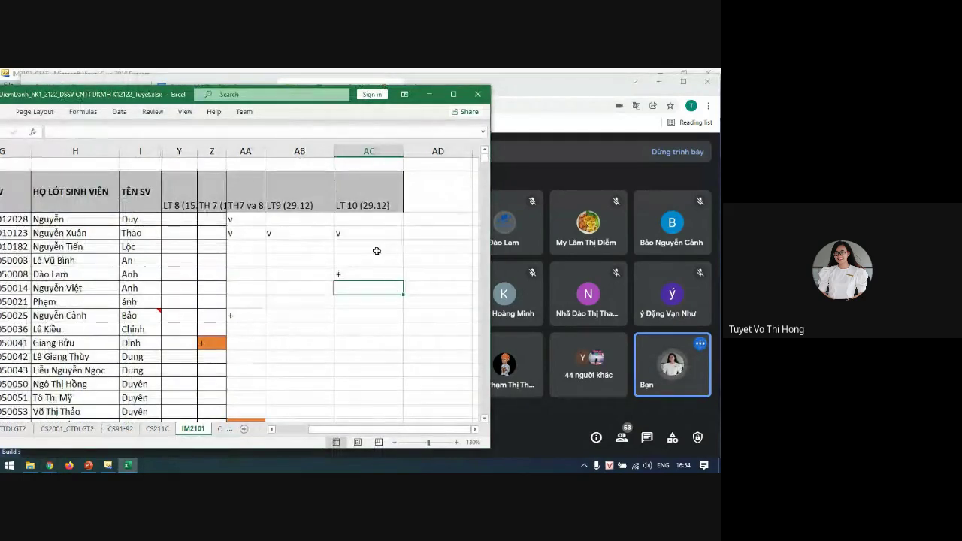
{"action": "left_click", "coordinate": [371, 219]}
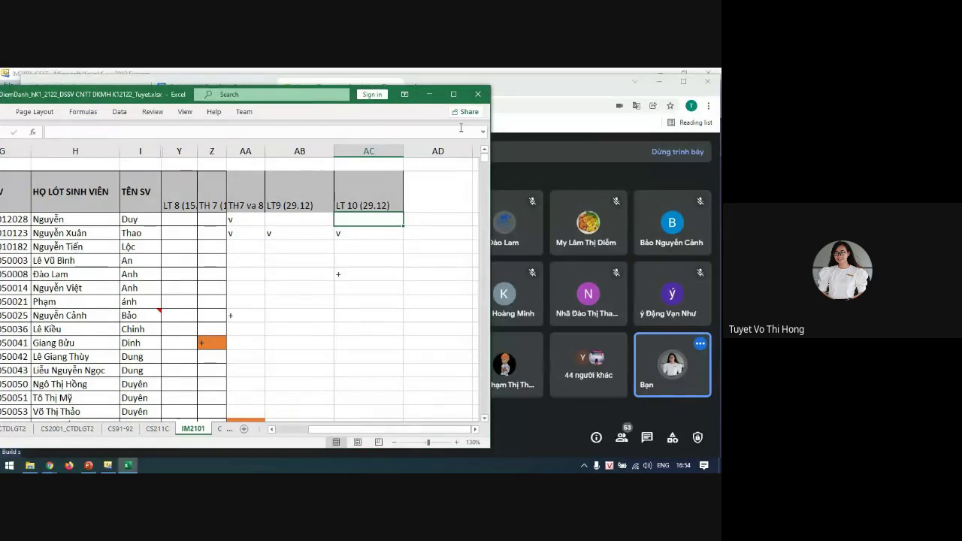
{"action": "left_click_drag", "start_coordinate": [489, 142], "coordinate": [445, 142]}
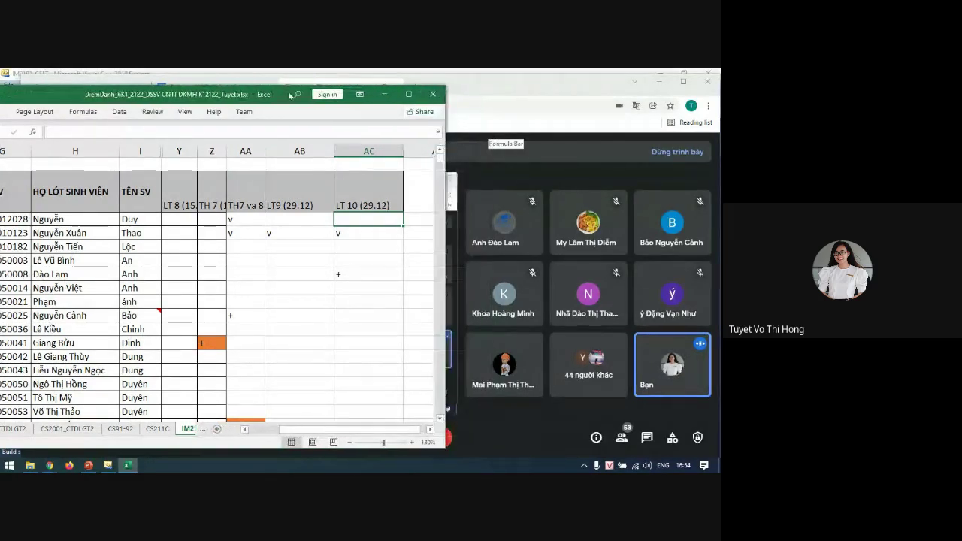
{"action": "left_click_drag", "start_coordinate": [251, 96], "coordinate": [235, 97]}
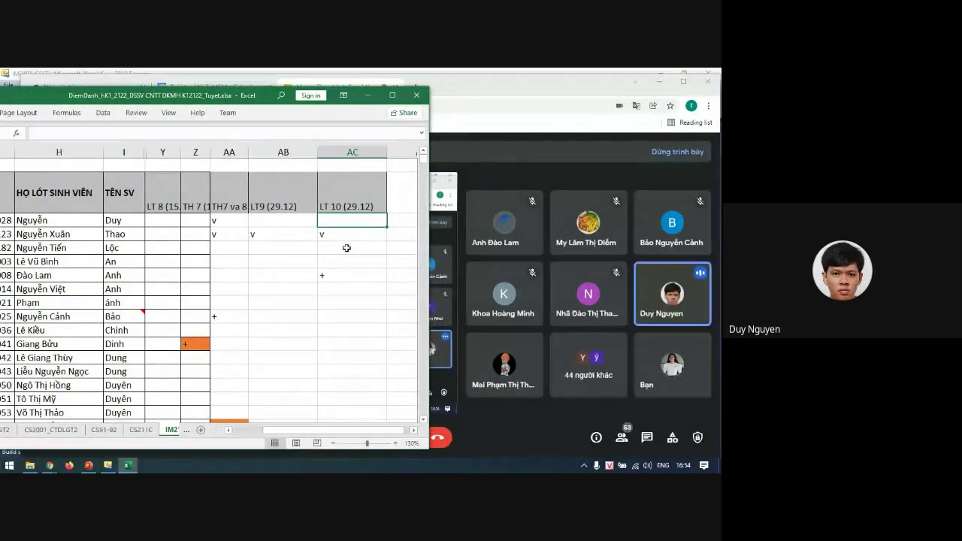
- Enter "v..." as the third student's attendance mark in the LT 10 (29.12) column
{"action": "left_click", "coordinate": [347, 248]}
{"action": "left_click", "coordinate": [344, 261]}
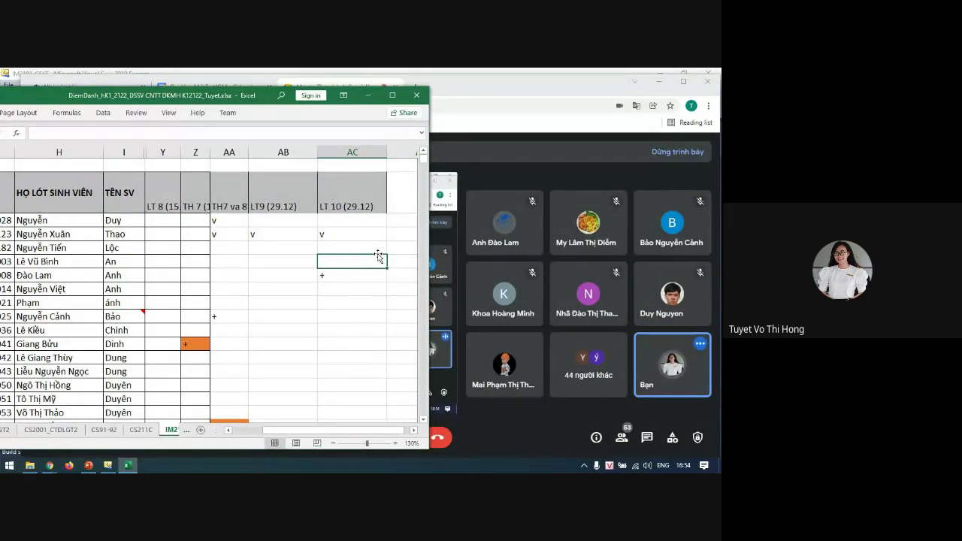
{"action": "left_click", "coordinate": [354, 249]}
{"action": "type", "text": "v..."}
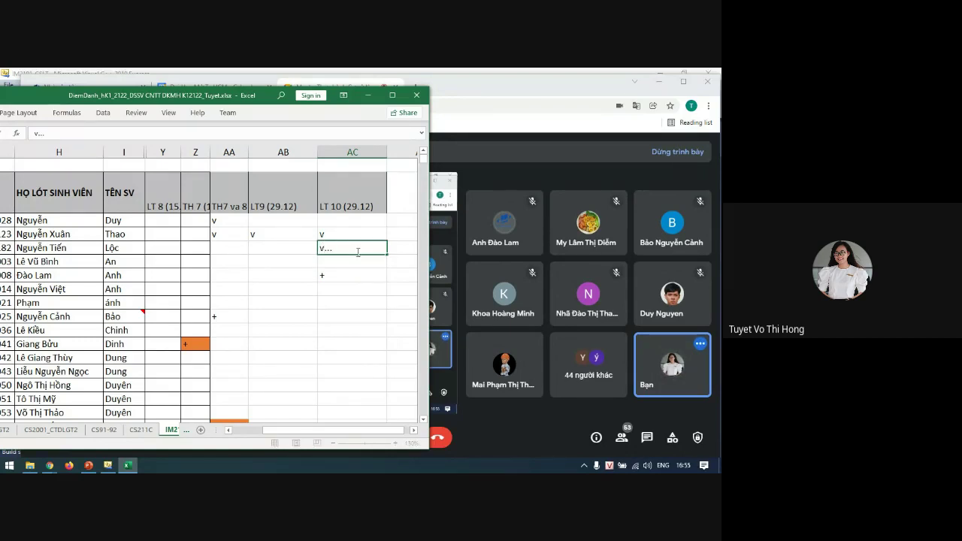
{"action": "key", "text": "Return"}
- Add a note to the third student's LT 10 (29.12) cell reading "diem danh dau gio co, sau do tu y out"
{"action": "left_click", "coordinate": [354, 249]}
{"action": "right_click", "coordinate": [355, 248]}
{"action": "left_click", "coordinate": [399, 386]}
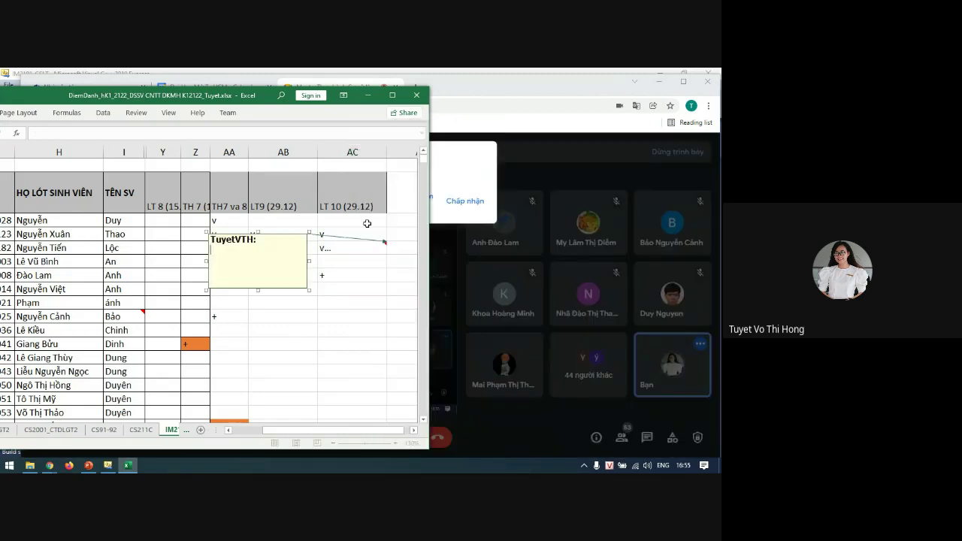
{"action": "left_click", "coordinate": [455, 168]}
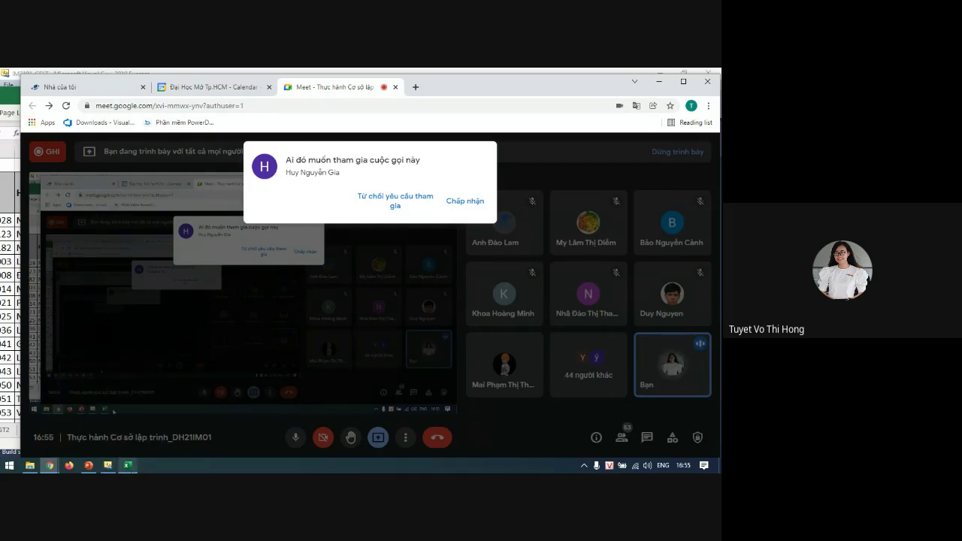
{"action": "left_click", "coordinate": [127, 466]}
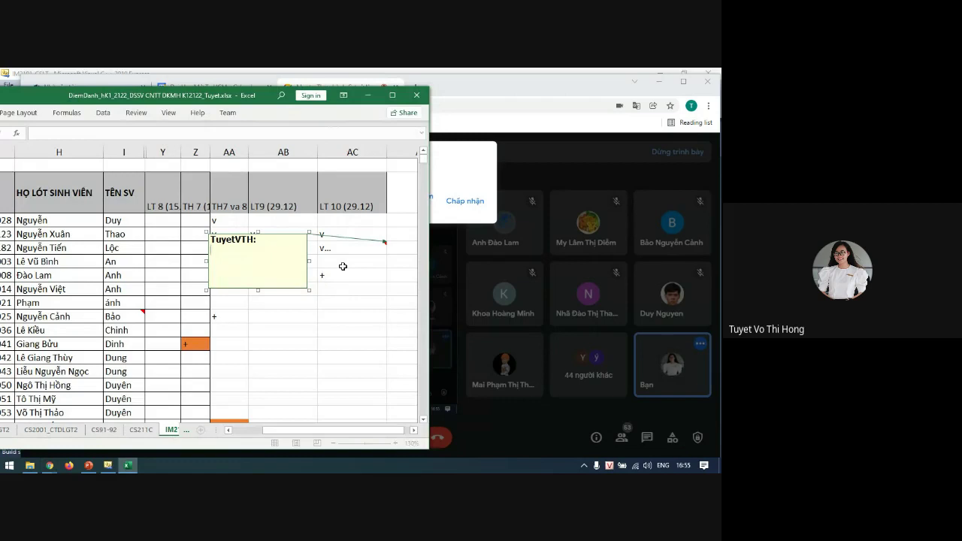
{"action": "type", "text": "diem danh dau gio co, sau do tu y out"}
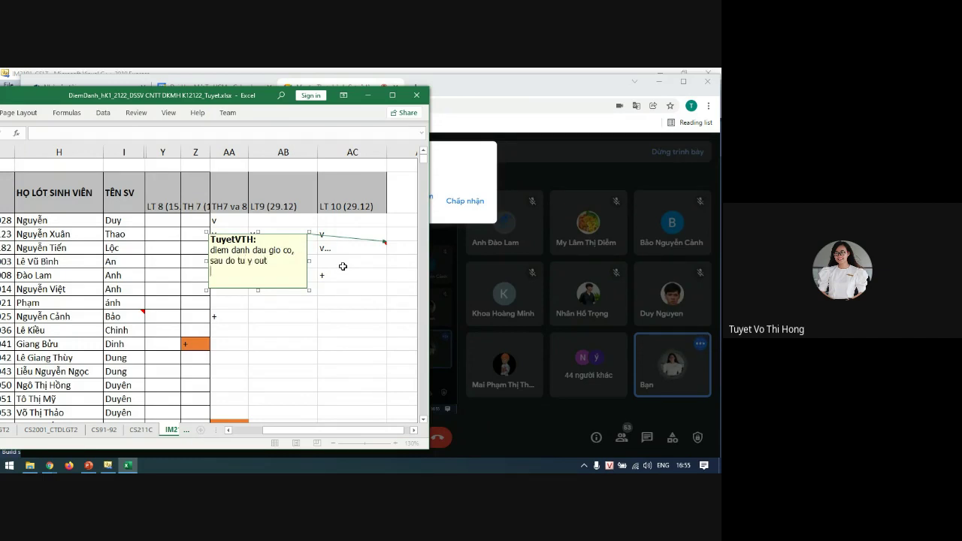
{"action": "left_click", "coordinate": [308, 330]}
{"action": "left_click", "coordinate": [363, 248]}
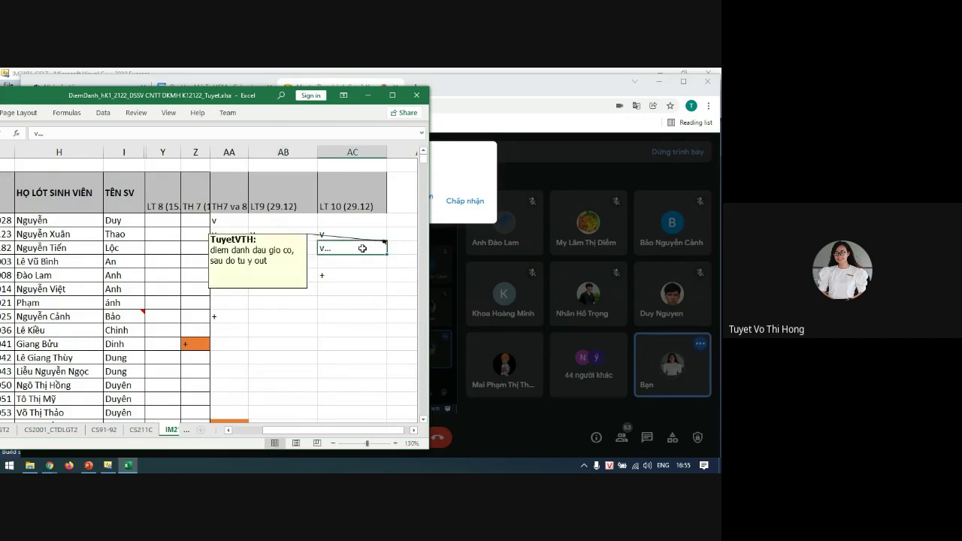
- Go through the LT 10 (29.12) attendance column student by student for the roll call, starting from the fourth student on the roster
{"action": "left_click", "coordinate": [350, 277]}
{"action": "left_click", "coordinate": [345, 261]}
{"action": "left_click", "coordinate": [352, 274]}
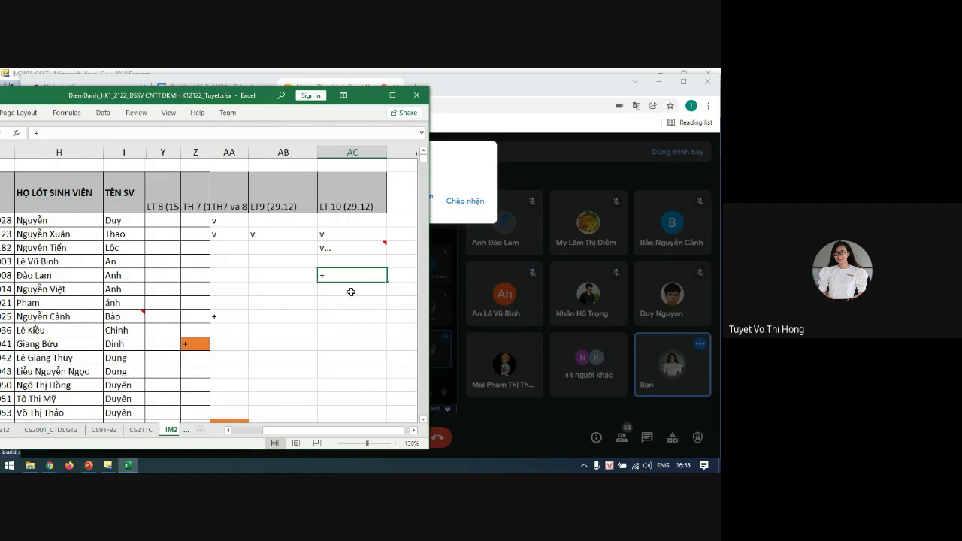
{"action": "left_click", "coordinate": [351, 291]}
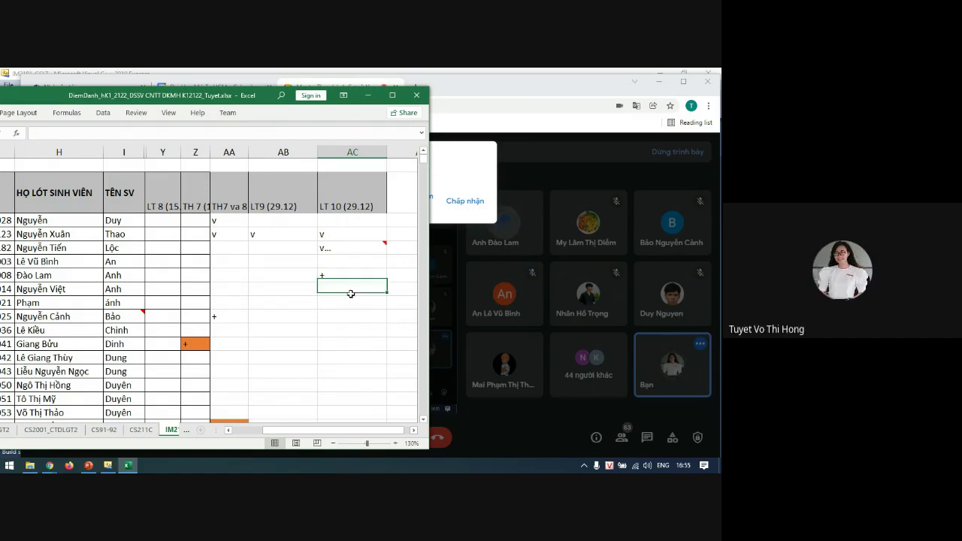
{"action": "key", "text": "Down"}
{"action": "key", "text": "Down"}
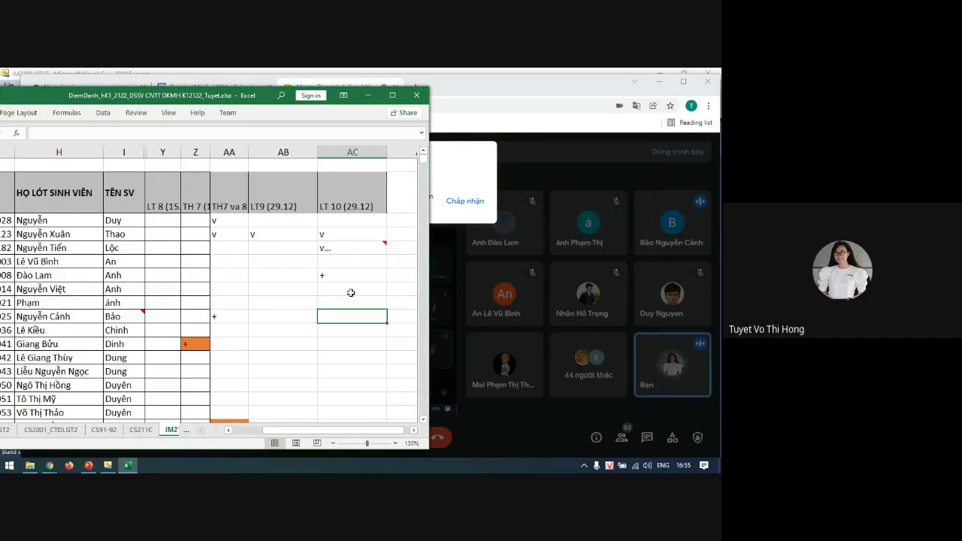
{"action": "key", "text": "Down"}
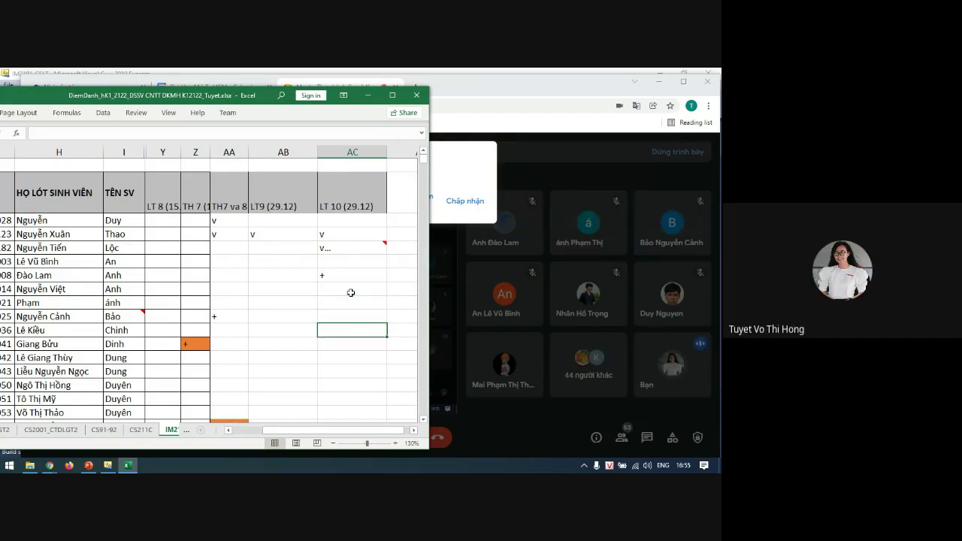
{"action": "key", "text": "Down"}
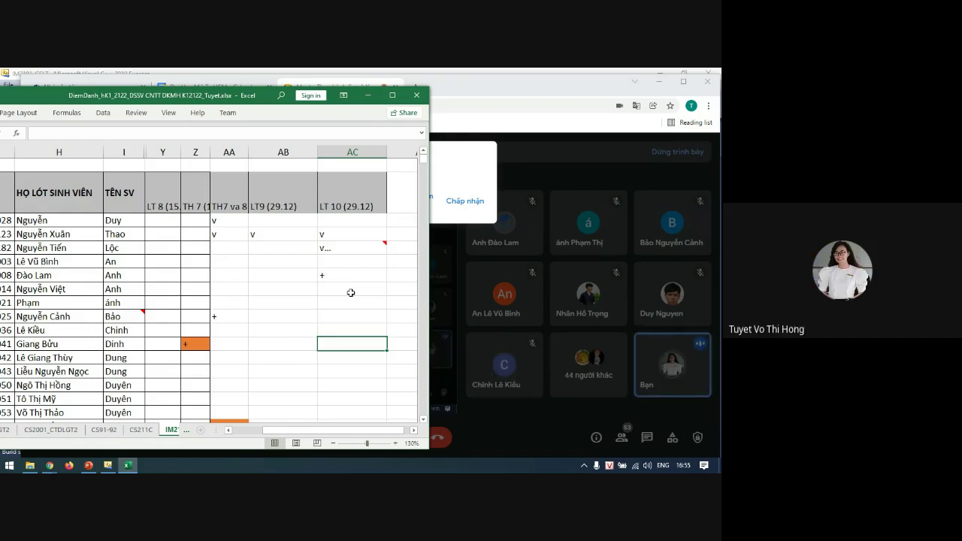
{"action": "key", "text": "Down"}
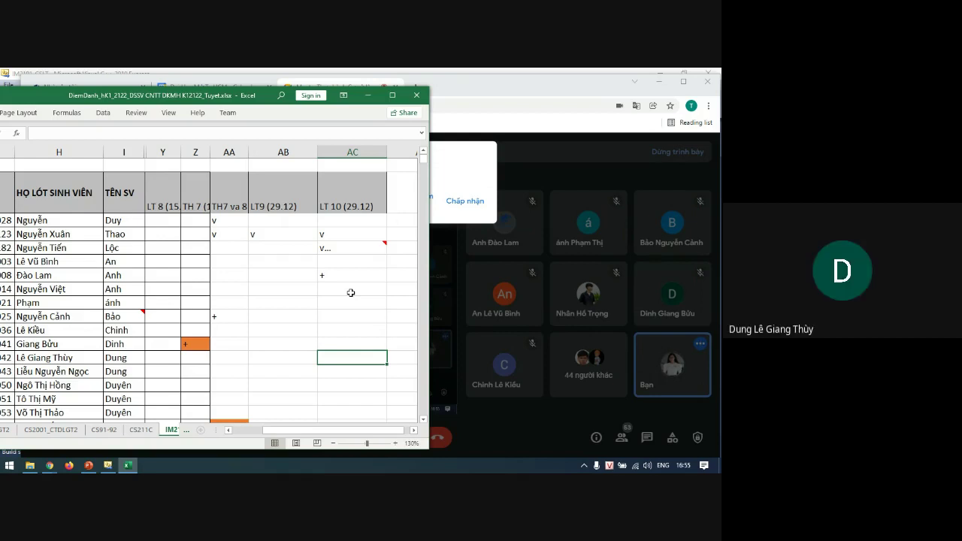
{"action": "key", "text": "Down"}
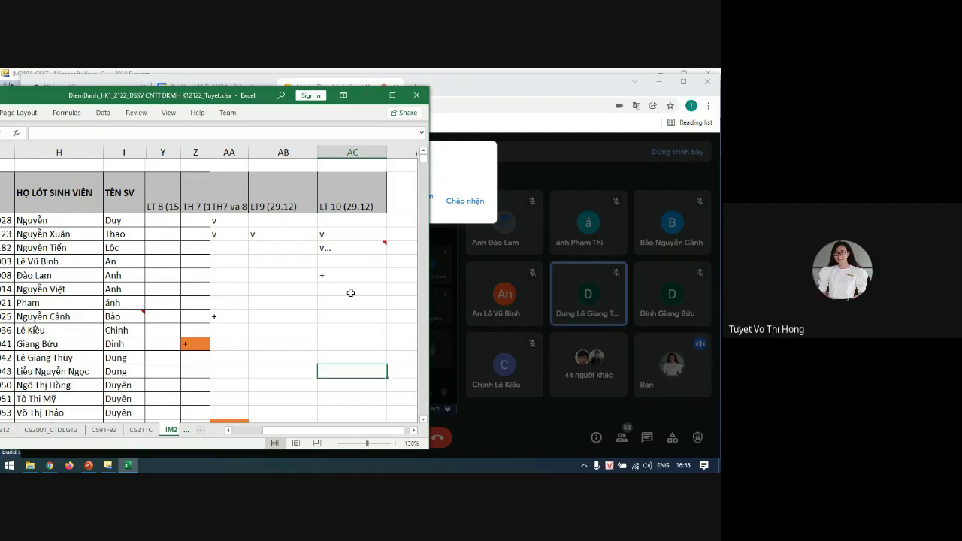
{"action": "key", "text": "Down"}
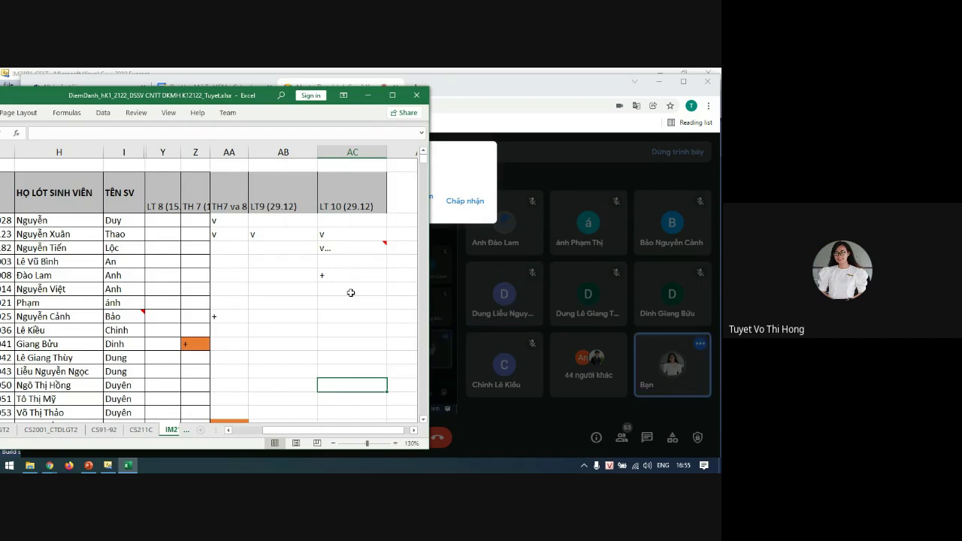
{"action": "key", "text": "Down"}
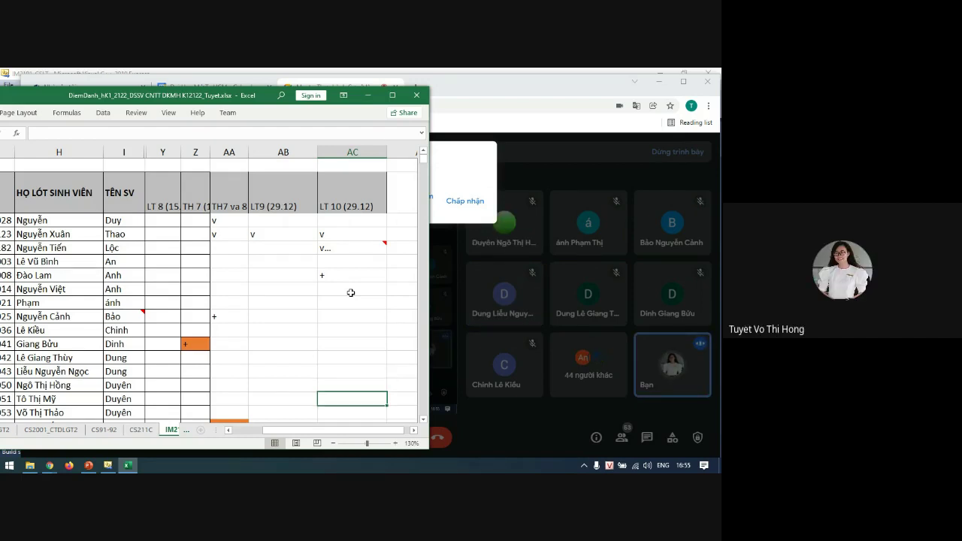
{"action": "scroll", "coordinate": [336, 312], "scroll_direction": "down", "scroll_amount": 4}
{"action": "key", "text": "Down"}
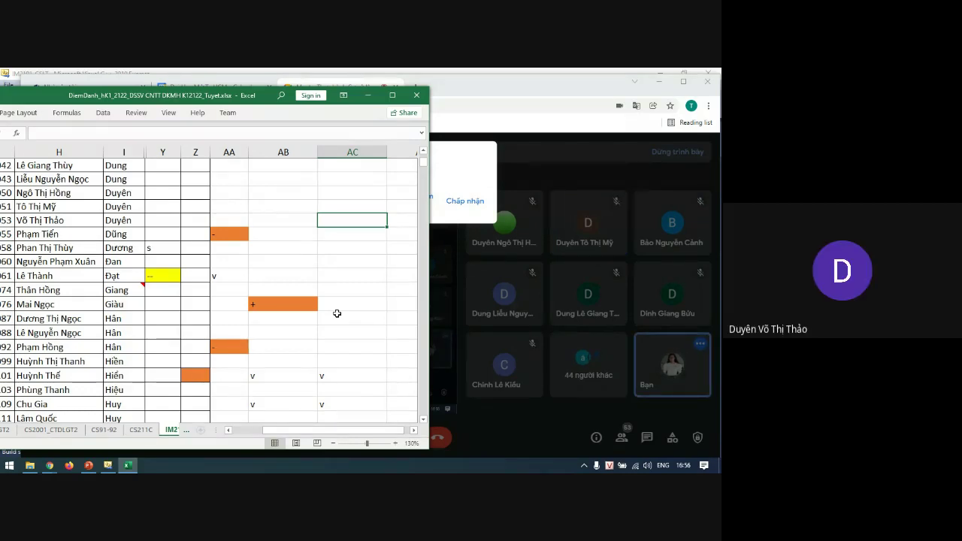
{"action": "key", "text": "Down"}
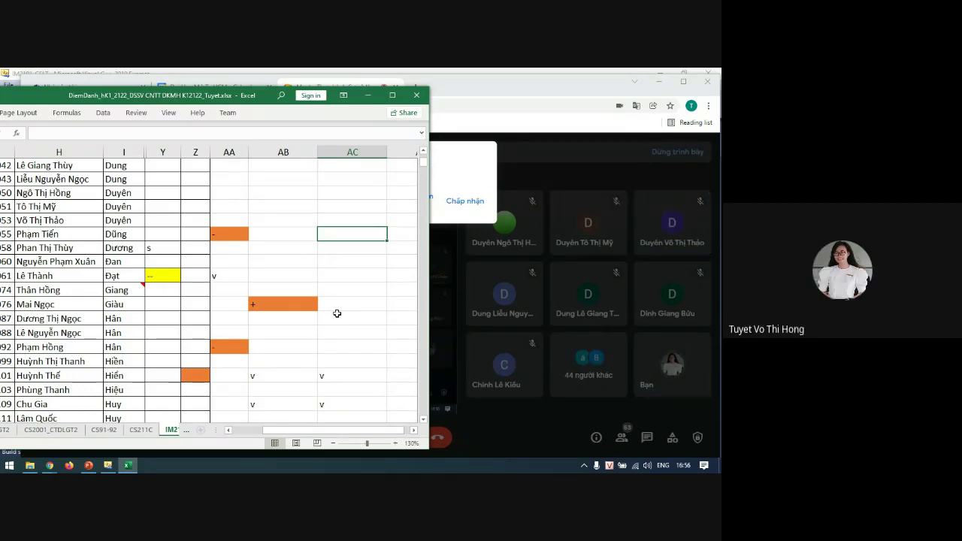
{"action": "key", "text": "Down"}
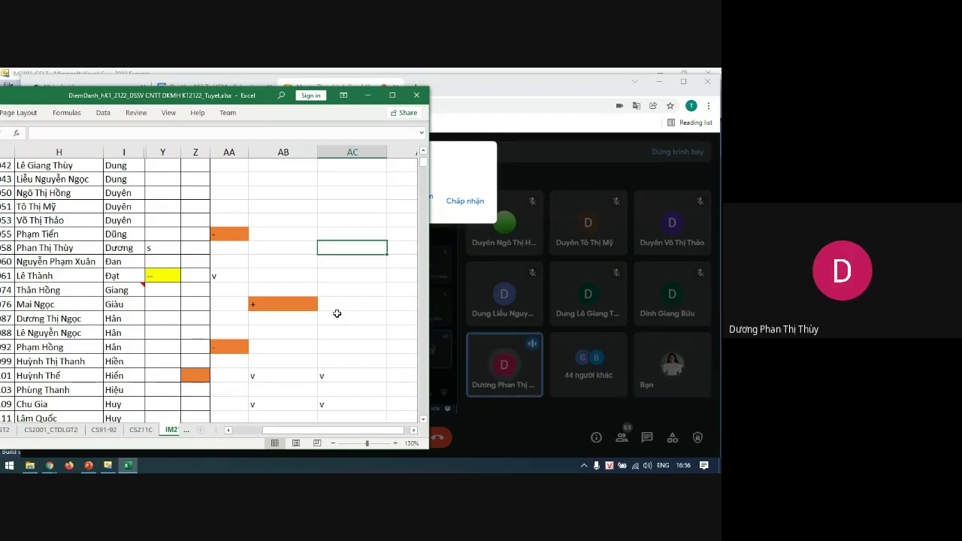
{"action": "key", "text": "Down"}
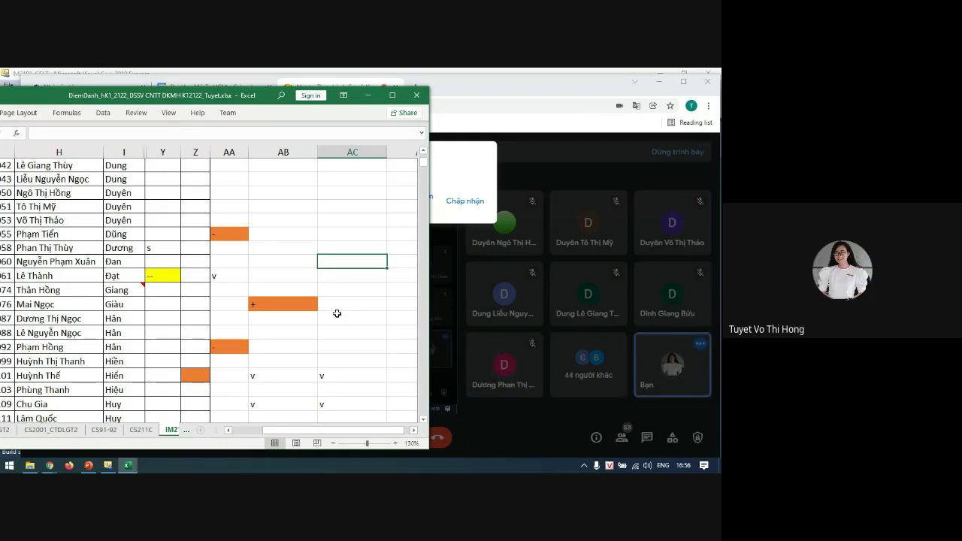
{"action": "key", "text": "Down"}
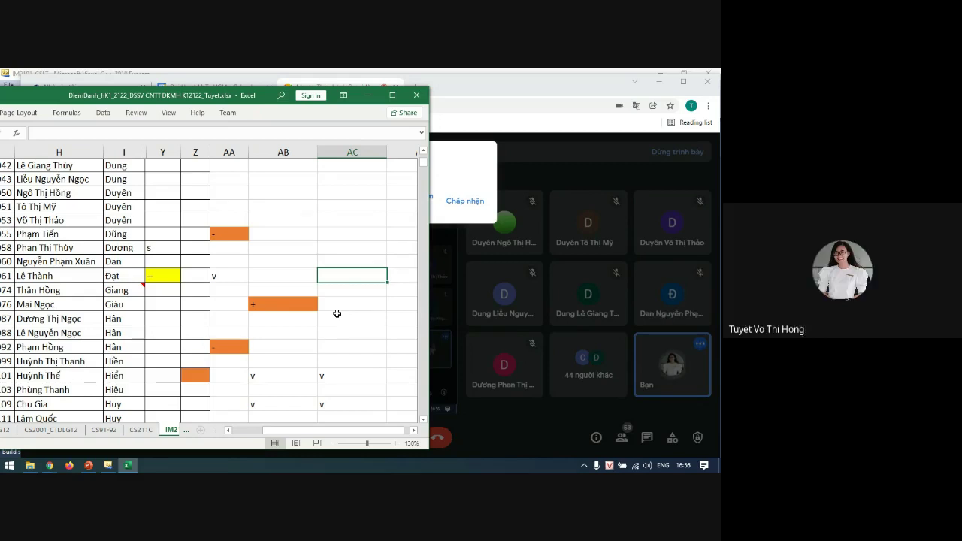
{"action": "key", "text": "Down"}
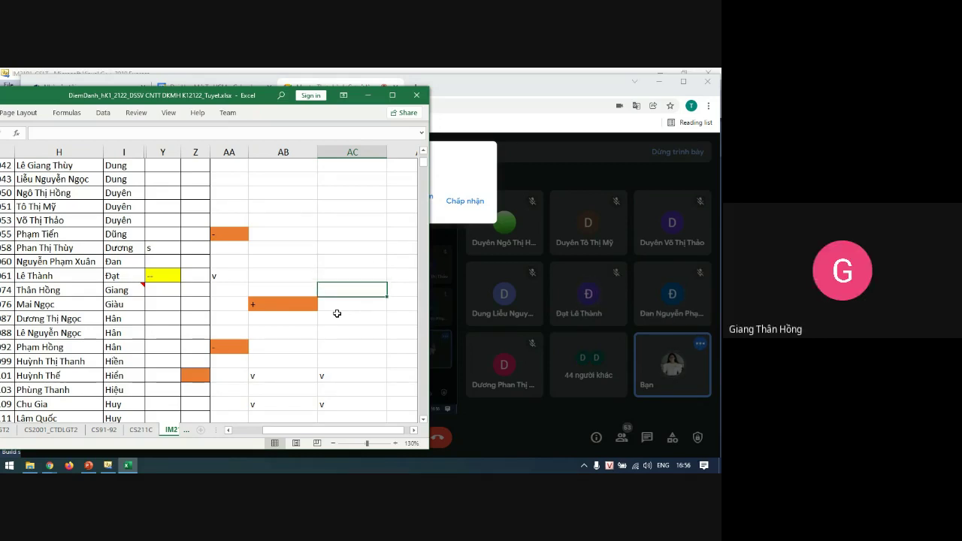
{"action": "key", "text": "Down"}
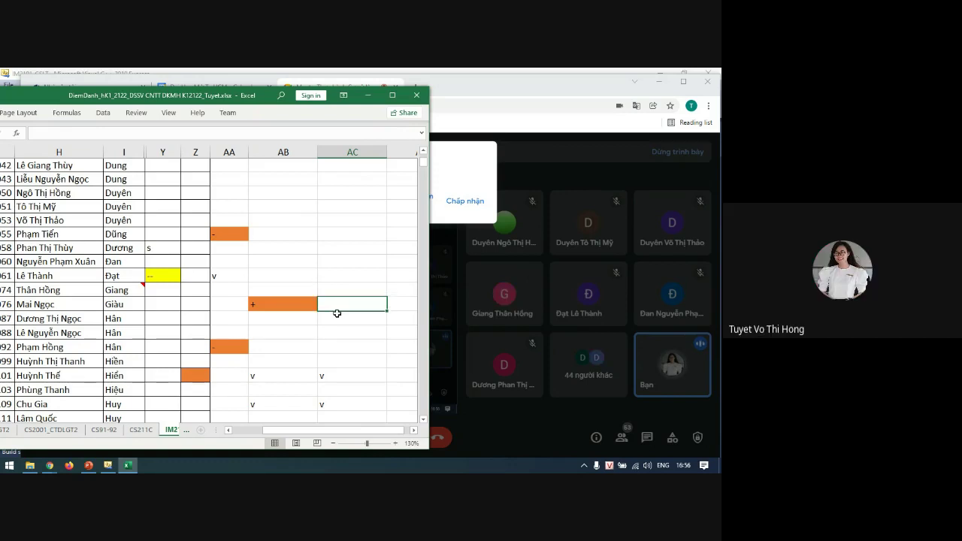
{"action": "key", "text": "Down"}
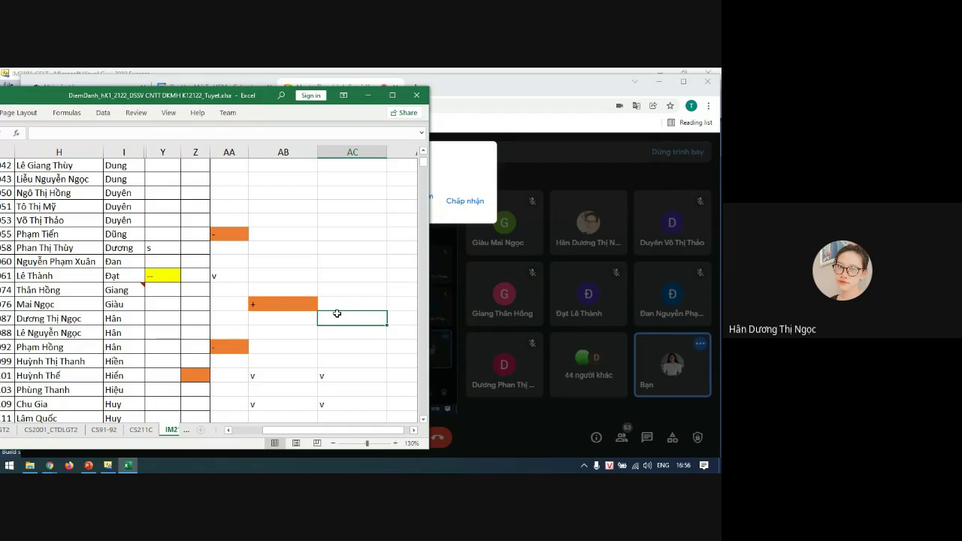
{"action": "key", "text": "Down"}
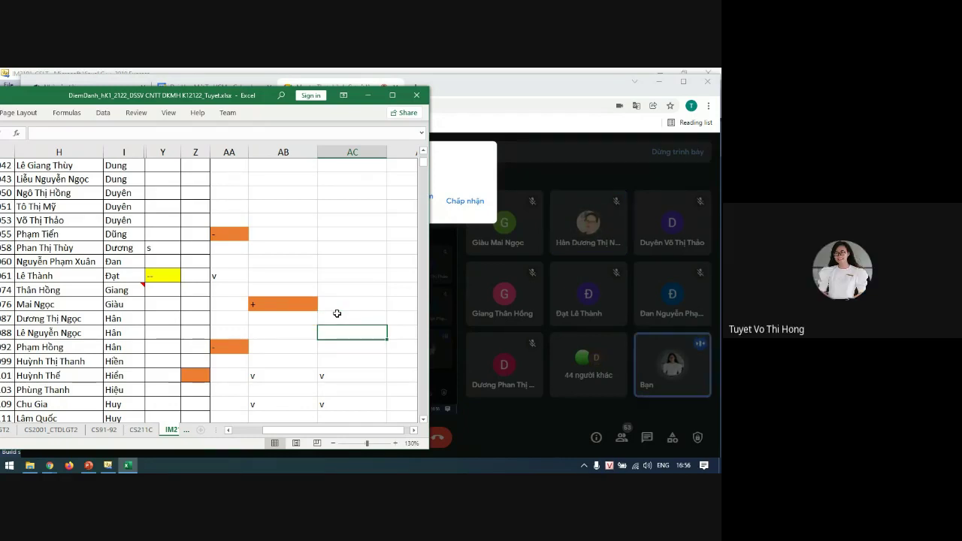
{"action": "key", "text": "Down"}
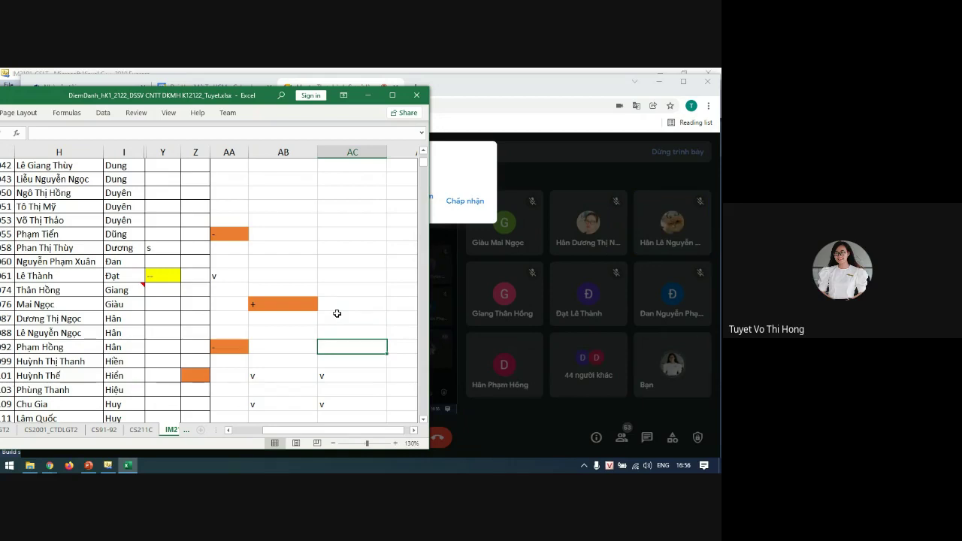
{"action": "key", "text": "Down"}
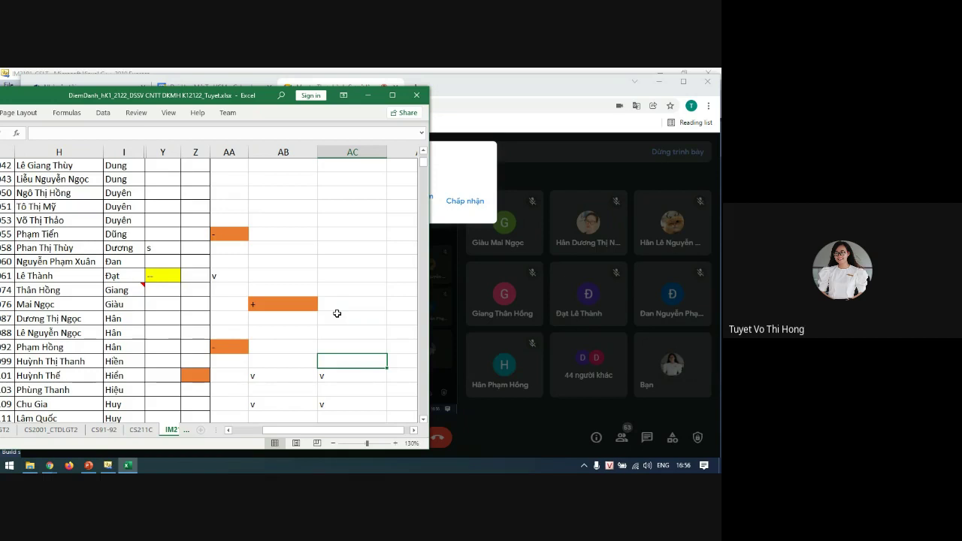
{"action": "key", "text": "Down"}
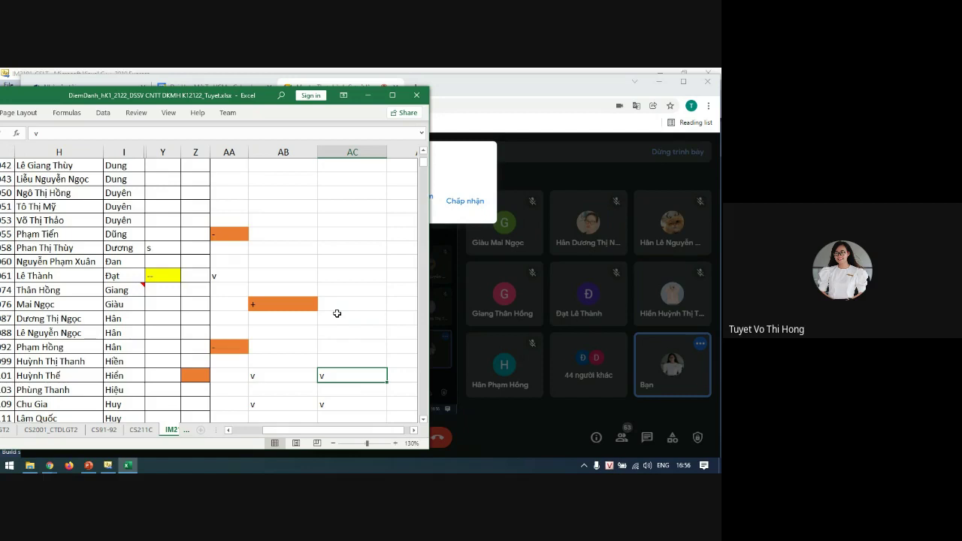
- Enter "v..." in the LT 10 (29.12) column for the student directly below the second student marked "v" in both AB and AC
{"action": "key", "text": "Down"}
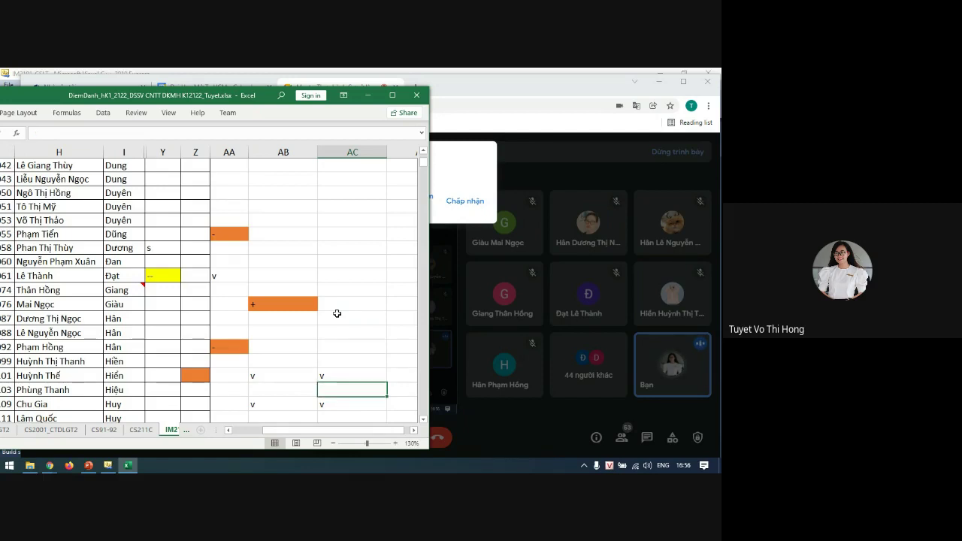
{"action": "scroll", "coordinate": [372, 316], "scroll_direction": "down", "scroll_amount": 3}
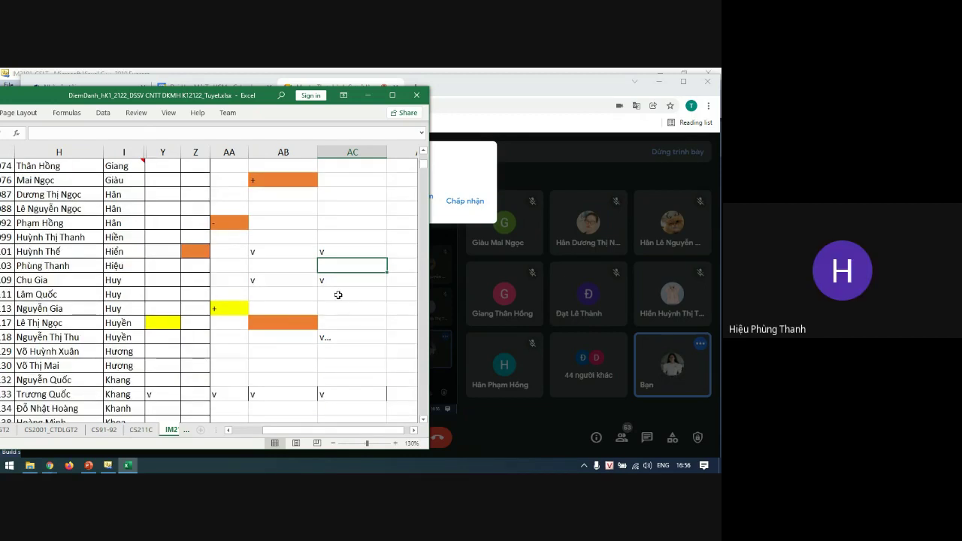
{"action": "left_click", "coordinate": [337, 293]}
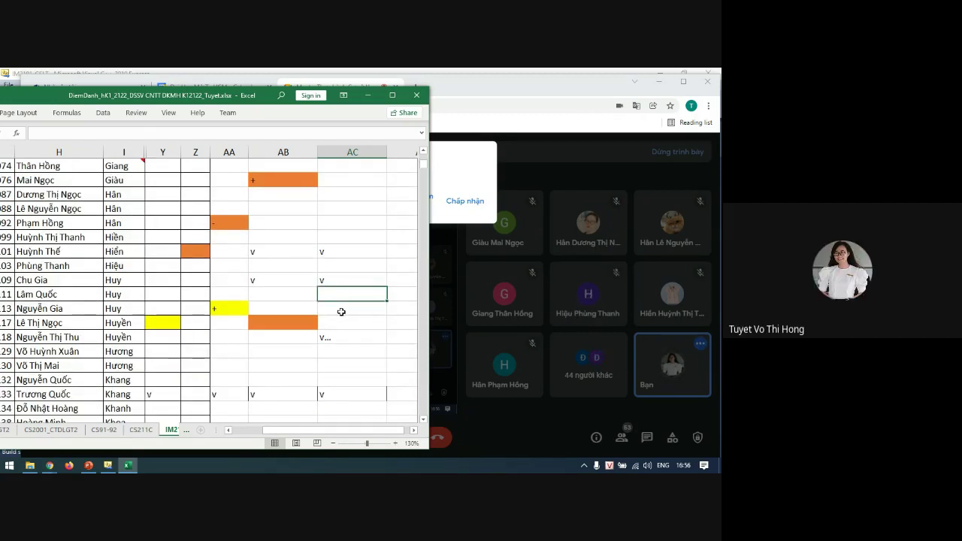
{"action": "type", "text": "v..."}
- Add a note to that student's "v..." cell reading "dau gio co mat, sau do tu y vang"
{"action": "right_click", "coordinate": [351, 292]}
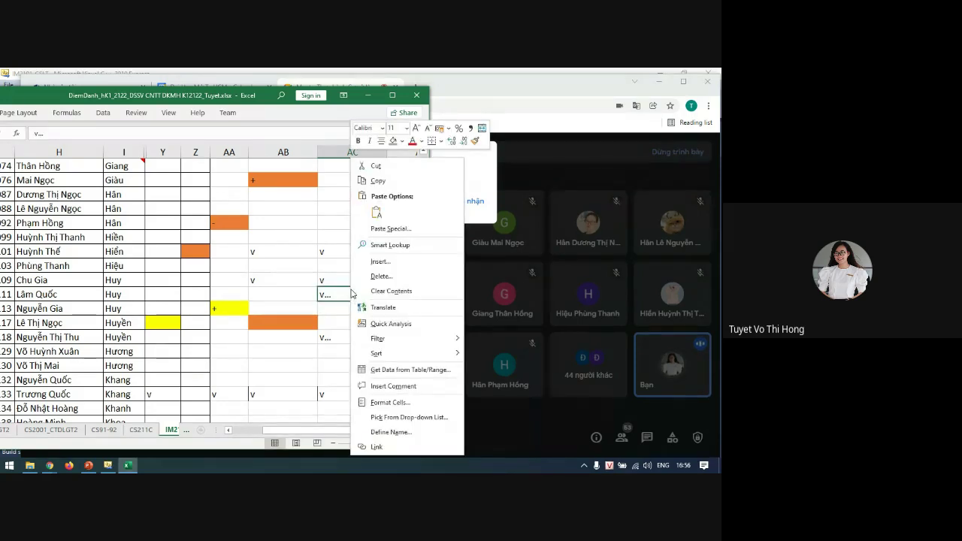
{"action": "left_click", "coordinate": [394, 386]}
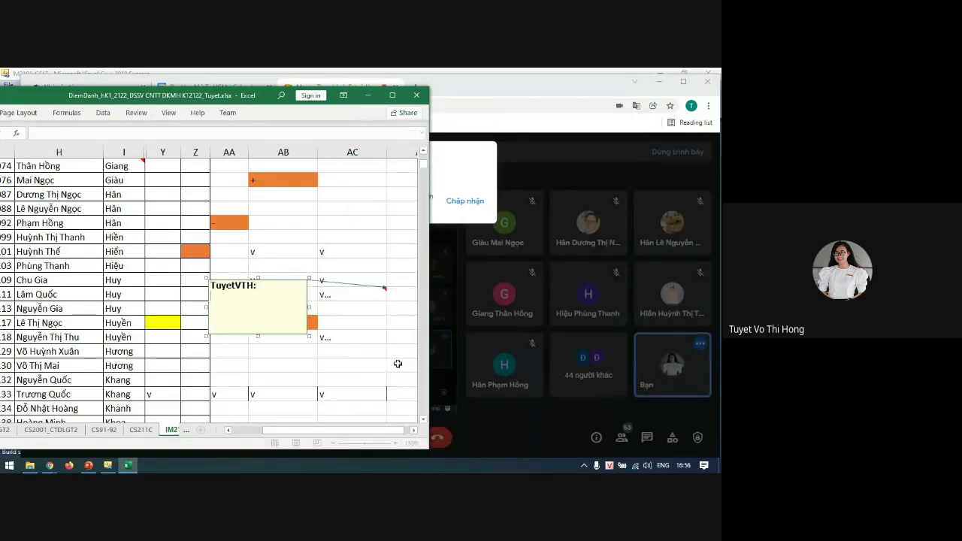
{"action": "type", "text": "dau gio ico ma"}
{"action": "key", "text": "BackSpace"}
{"action": "key", "text": "BackSpace"}
{"action": "key", "text": "BackSpace"}
{"action": "key", "text": "BackSpace"}
{"action": "key", "text": "BackSpace"}
{"action": "key", "text": "BackSpace"}
{"action": "type", "text": "co mat, sau do tu y vang"}
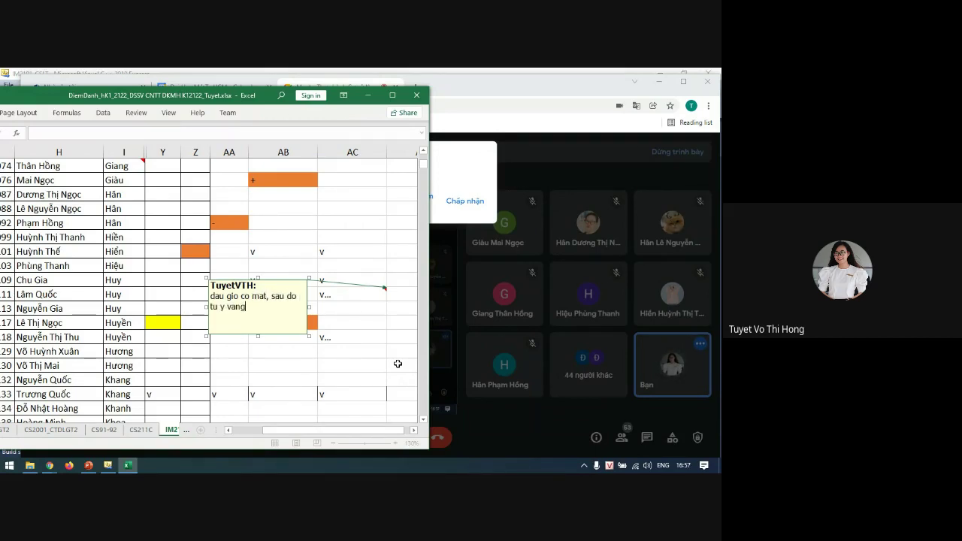
{"action": "left_click", "coordinate": [368, 335]}
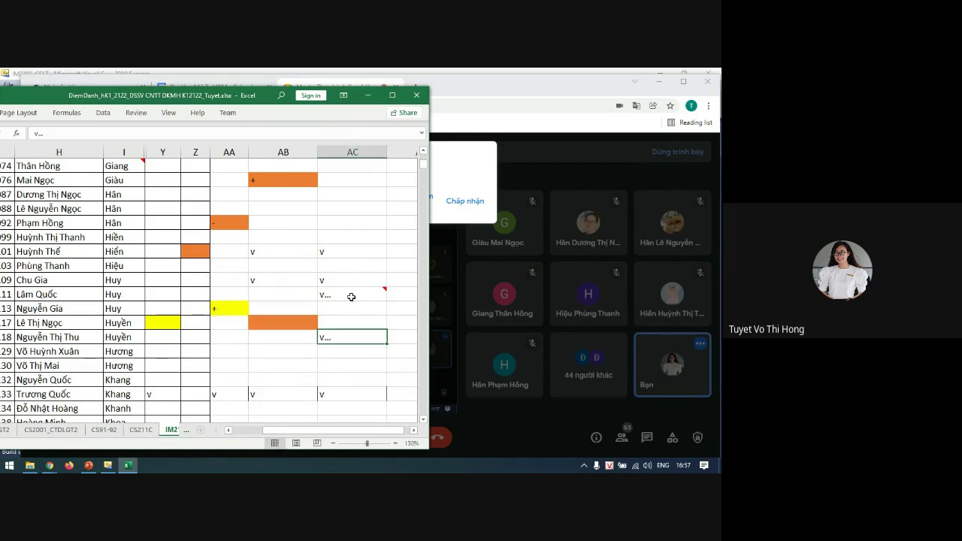
- Copy the annotated "v..." cell and select the next student's cell in the LT 10 (29.12) column
{"action": "left_click", "coordinate": [351, 297]}
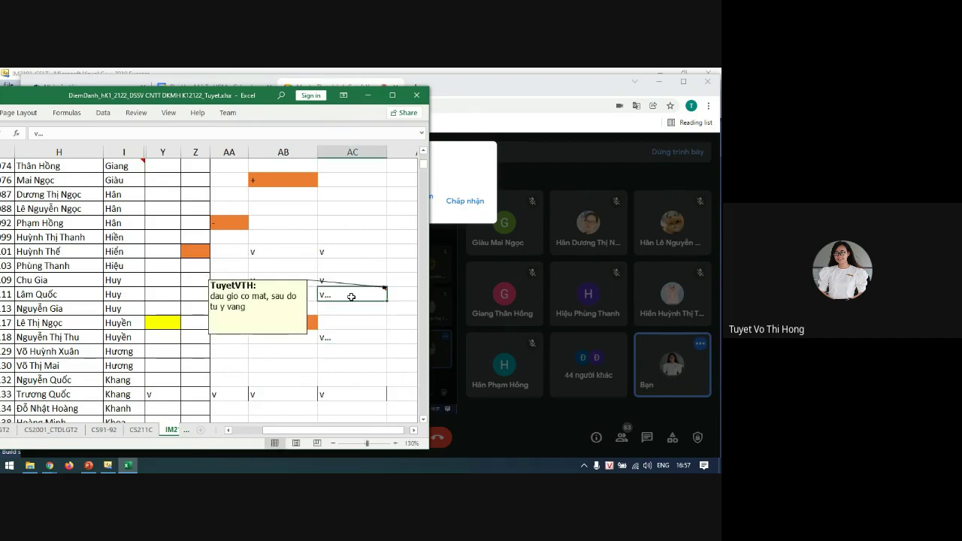
{"action": "key", "text": "ctrl+c"}
{"action": "left_click", "coordinate": [350, 311]}
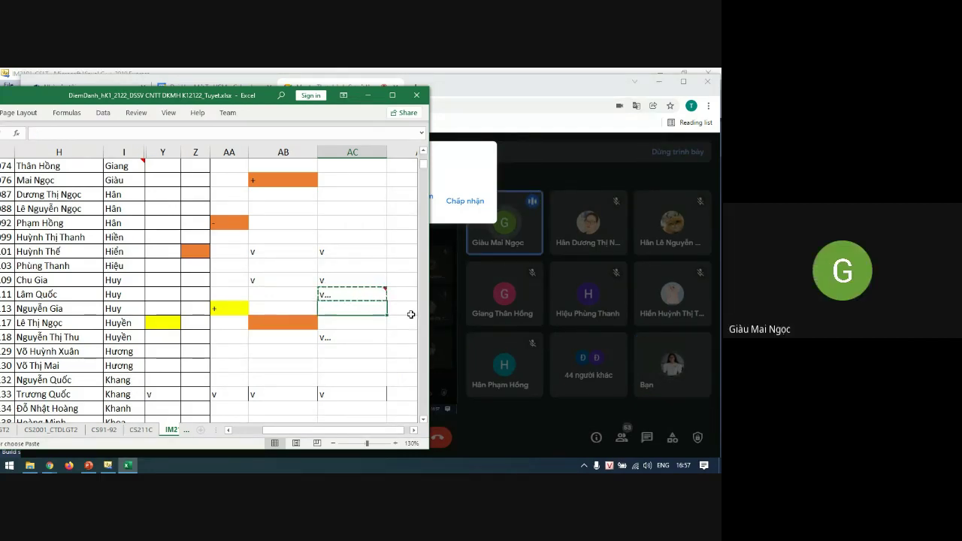
- Switch to Google Meet, admit the student waiting to join the call, and return to the Excel attendance workbook
{"action": "left_click", "coordinate": [467, 164]}
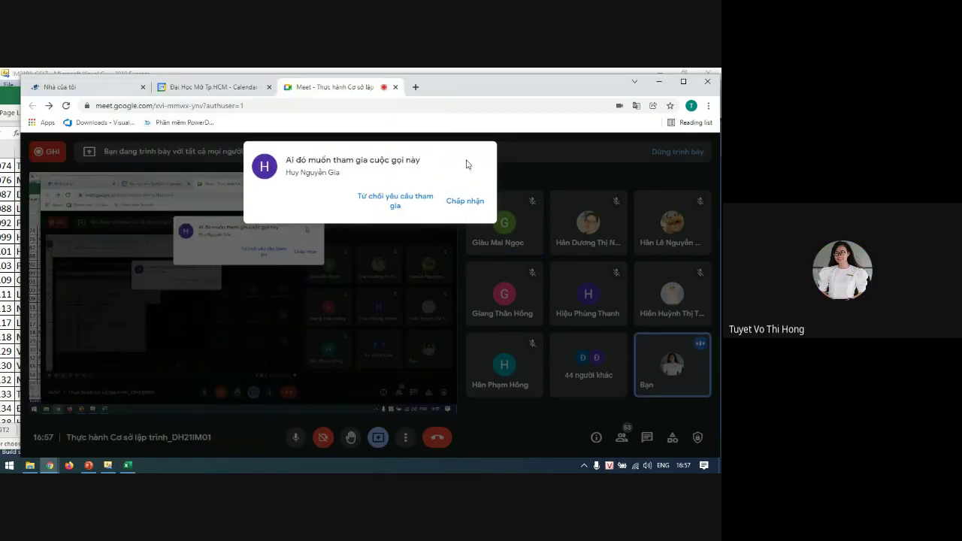
{"action": "left_click", "coordinate": [466, 202]}
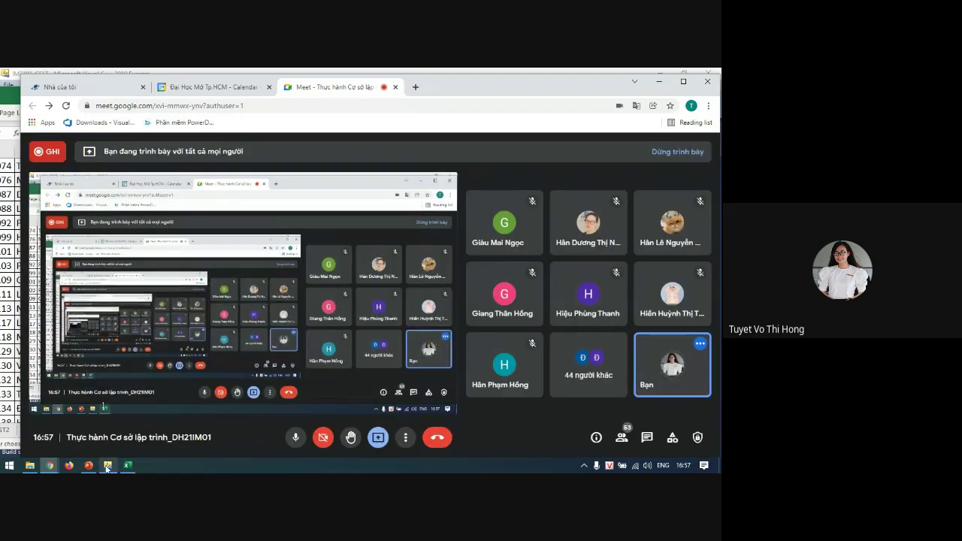
{"action": "left_click", "coordinate": [129, 466]}
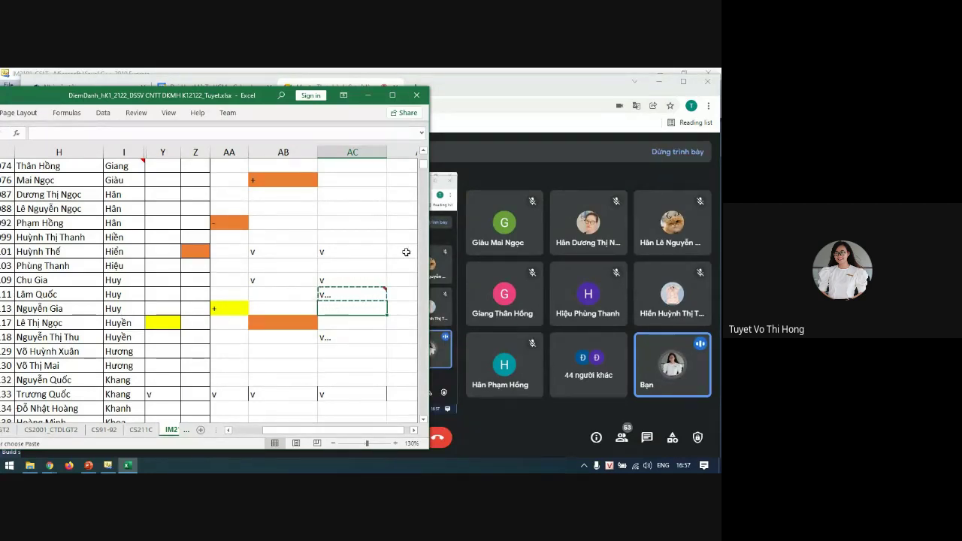
- Widen the Excel window and enter "..." as the attendance mark for the student directly below the annotated cell
{"action": "left_click_drag", "start_coordinate": [429, 185], "coordinate": [463, 185]}
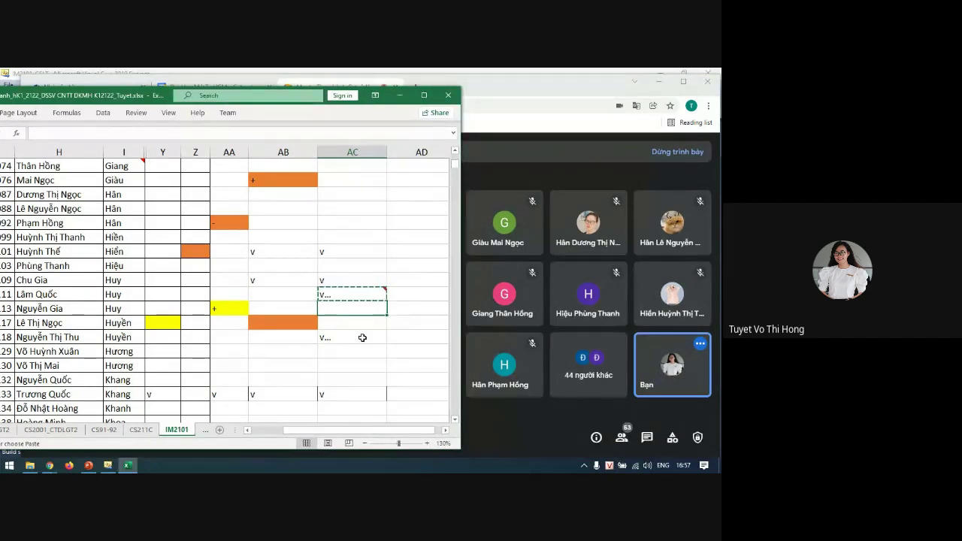
{"action": "type", "text": "..."}
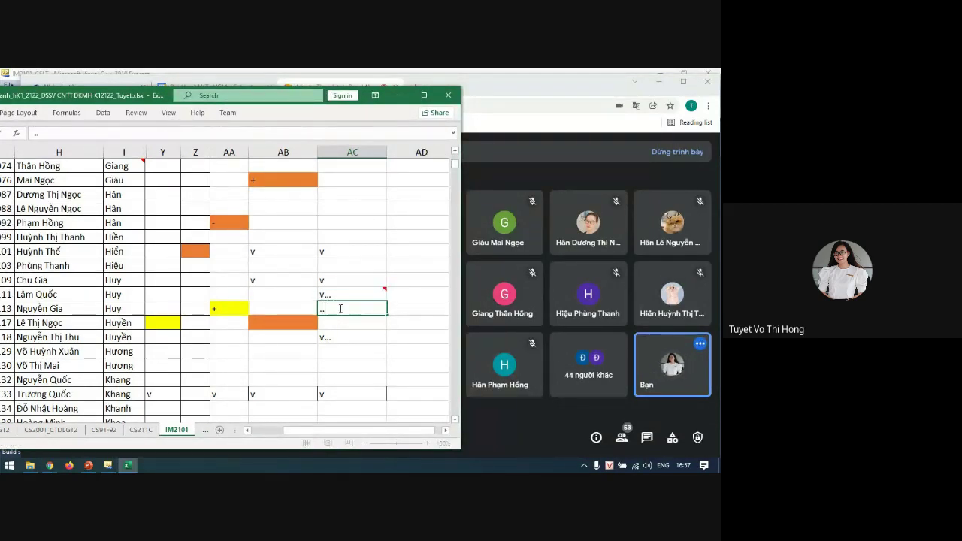
{"action": "key", "text": "Return"}
- Copy the annotated "v..." cell again and go on to the already marked "v..." cell three rows below it
{"action": "left_click", "coordinate": [342, 297]}
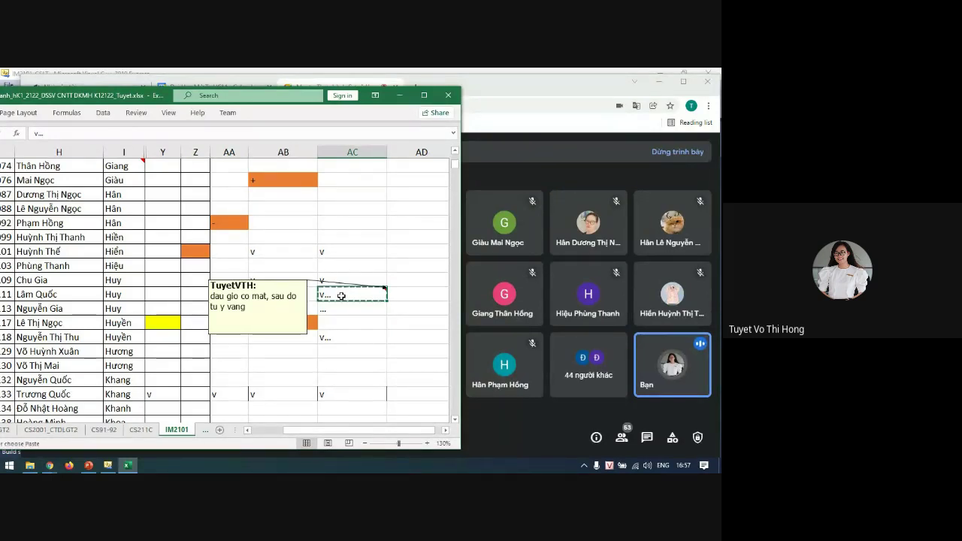
{"action": "key", "text": "ctrl+c"}
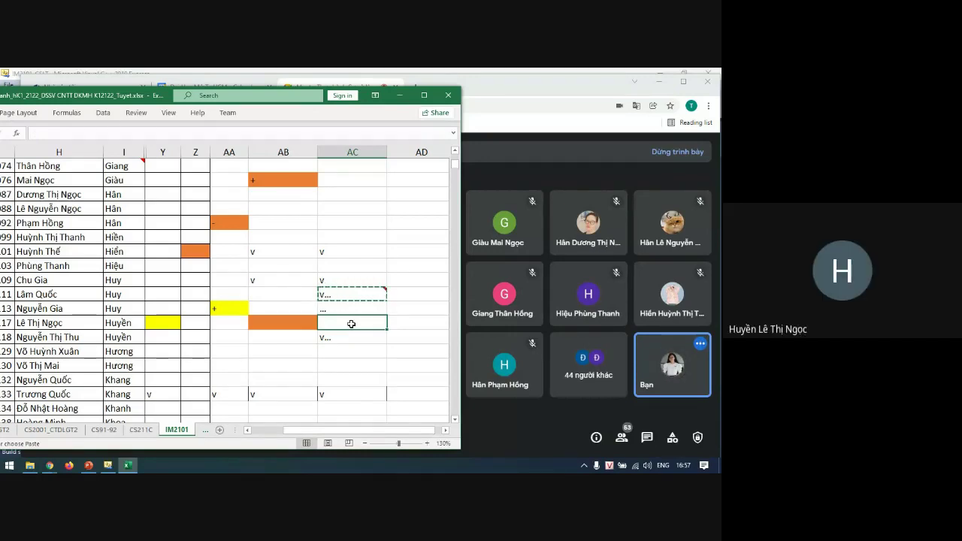
{"action": "left_click", "coordinate": [350, 340]}
{"action": "key", "text": "ctrl+v"}
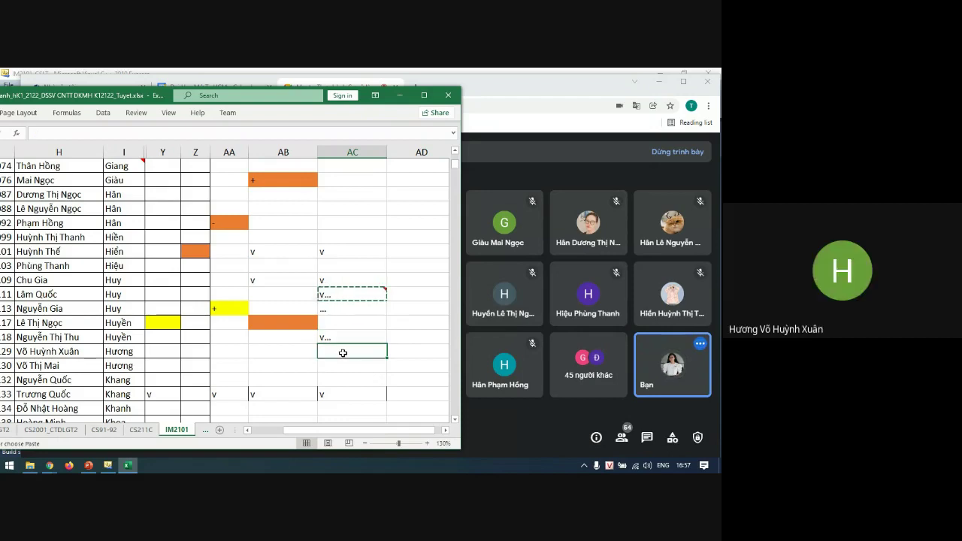
- Continue the roll call student by student down the LT 10 (29.12) column, checking who responds in Google Meet
{"action": "left_click", "coordinate": [335, 366]}
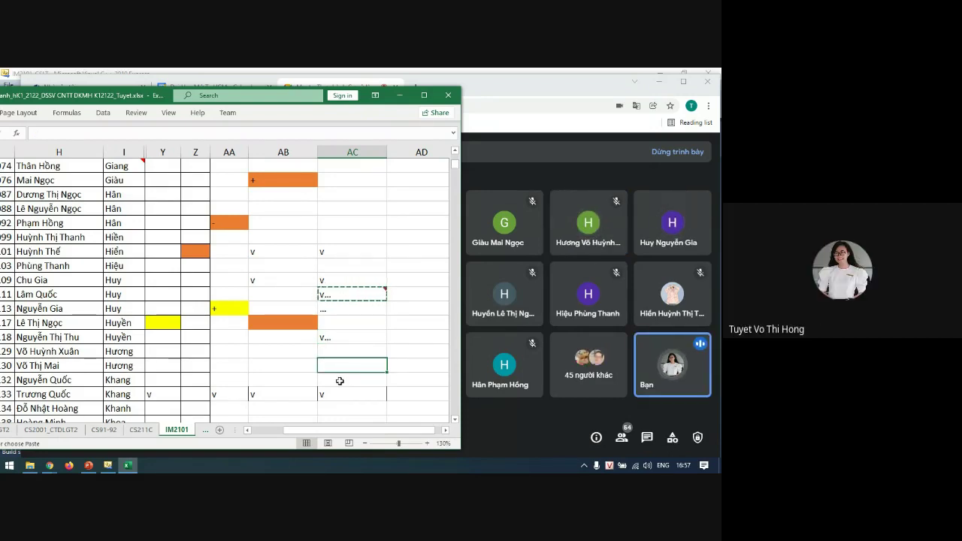
{"action": "left_click", "coordinate": [340, 381]}
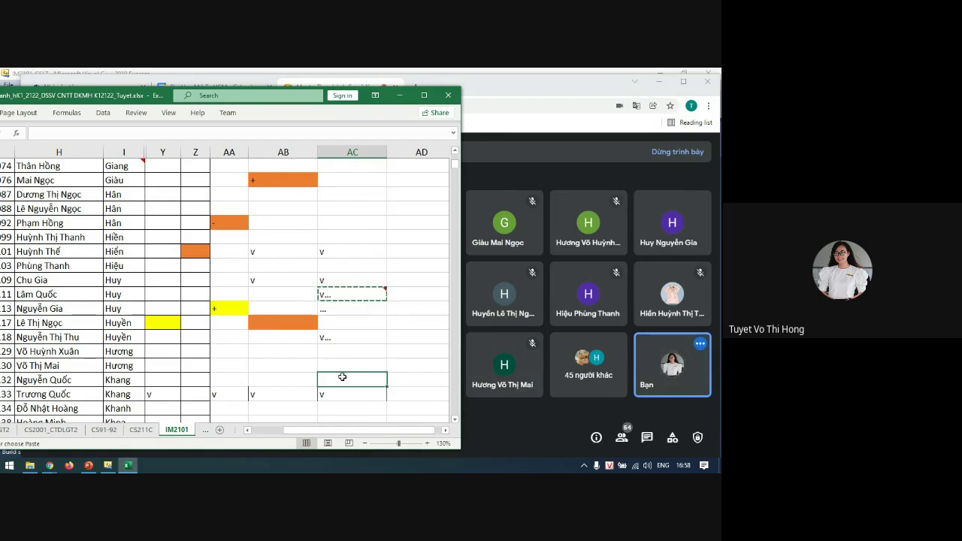
{"action": "scroll", "coordinate": [342, 377], "scroll_direction": "down", "scroll_amount": 3}
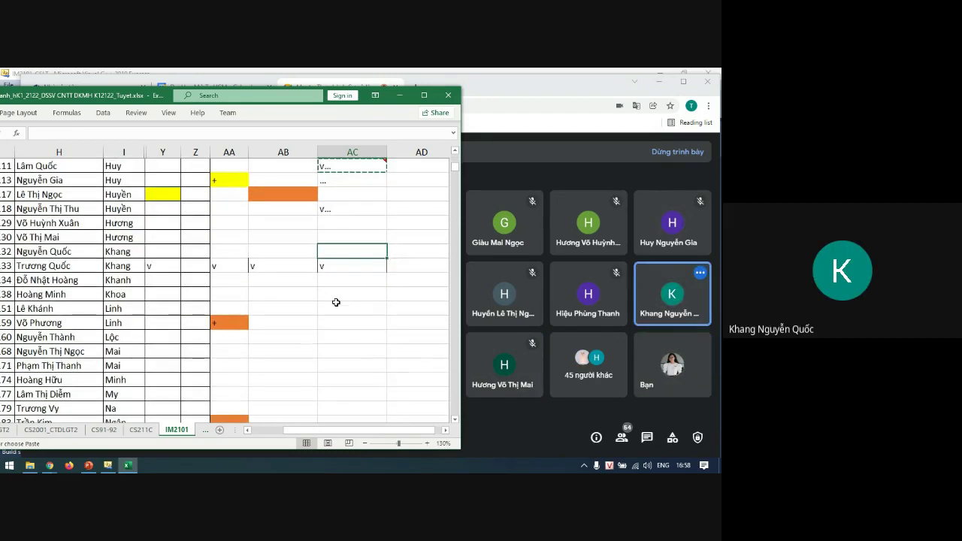
{"action": "left_click", "coordinate": [333, 284]}
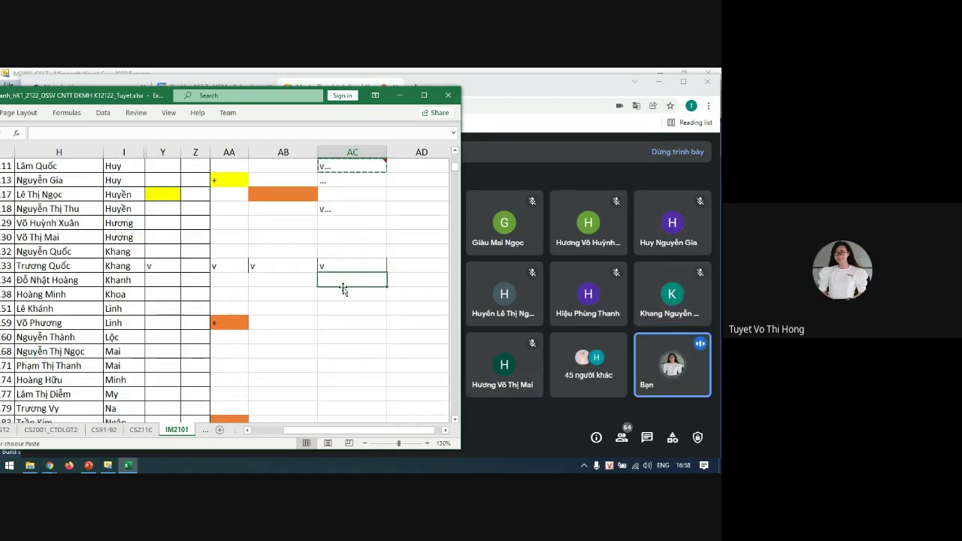
{"action": "left_click", "coordinate": [349, 296]}
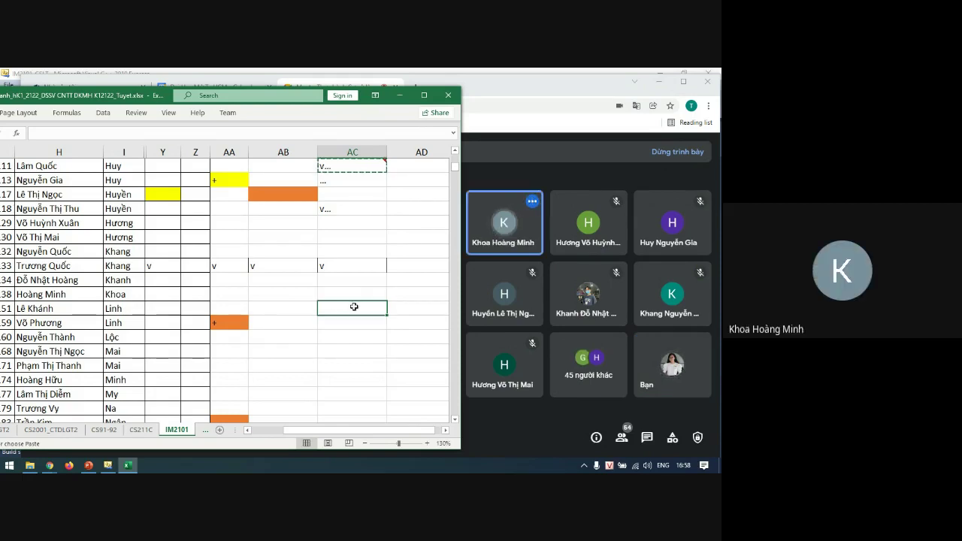
{"action": "left_click", "coordinate": [354, 307]}
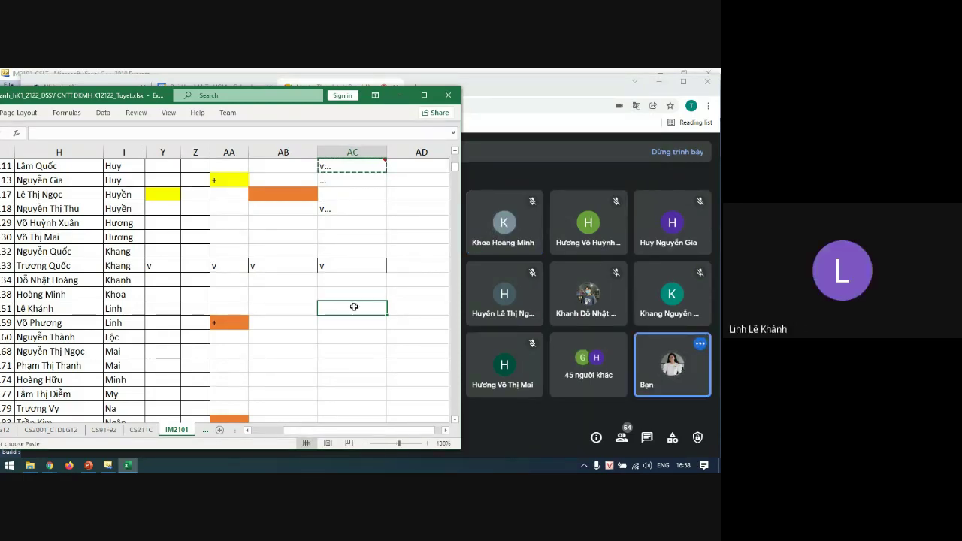
{"action": "key", "text": "Down"}
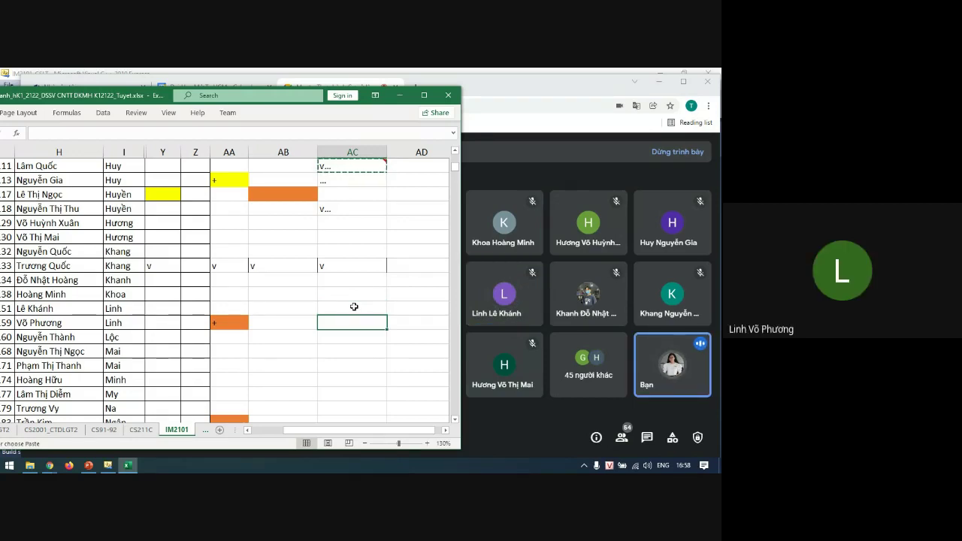
{"action": "key", "text": "Down"}
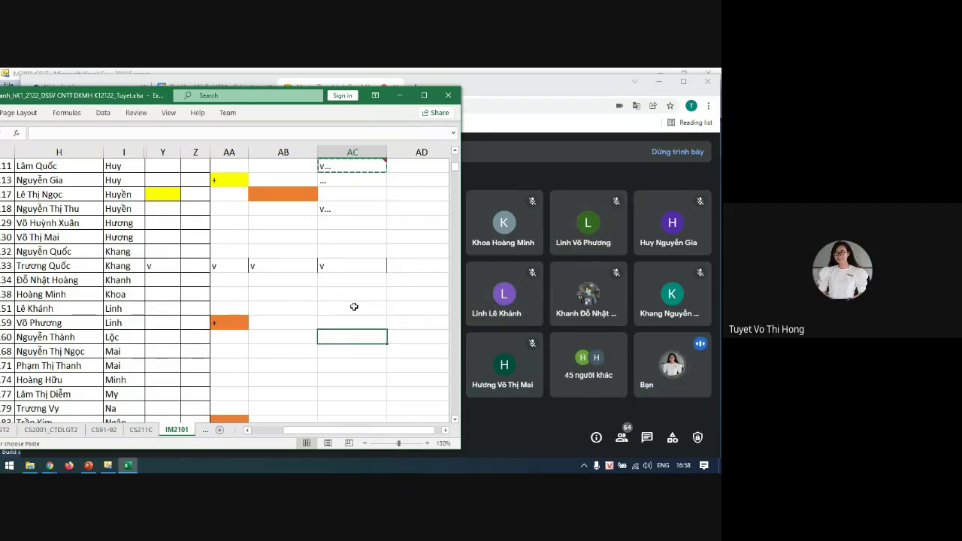
{"action": "key", "text": "Down"}
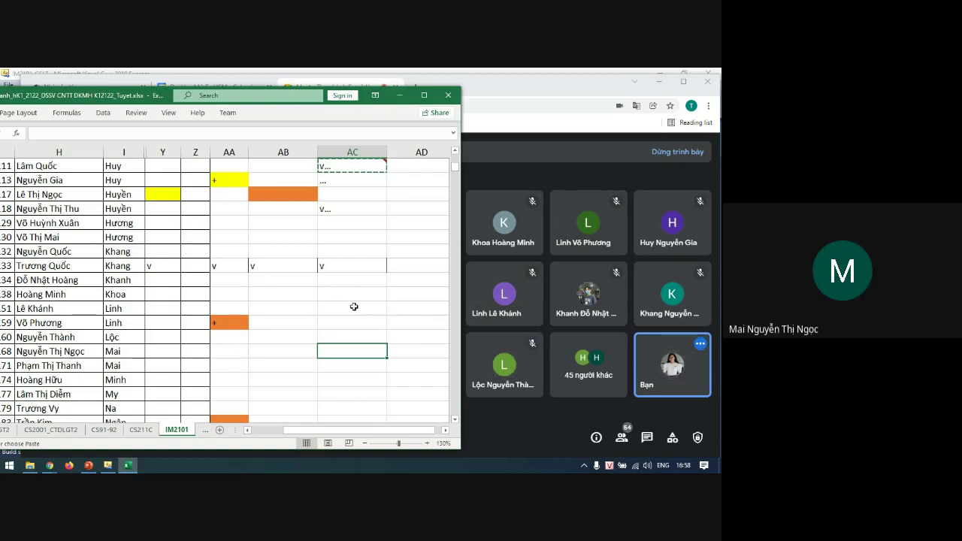
{"action": "key", "text": "Down"}
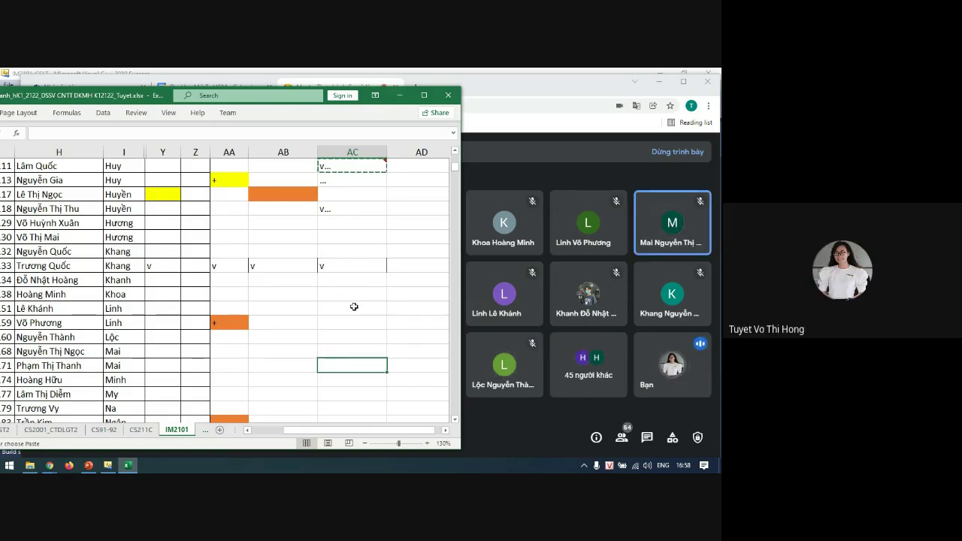
{"action": "key", "text": "Down"}
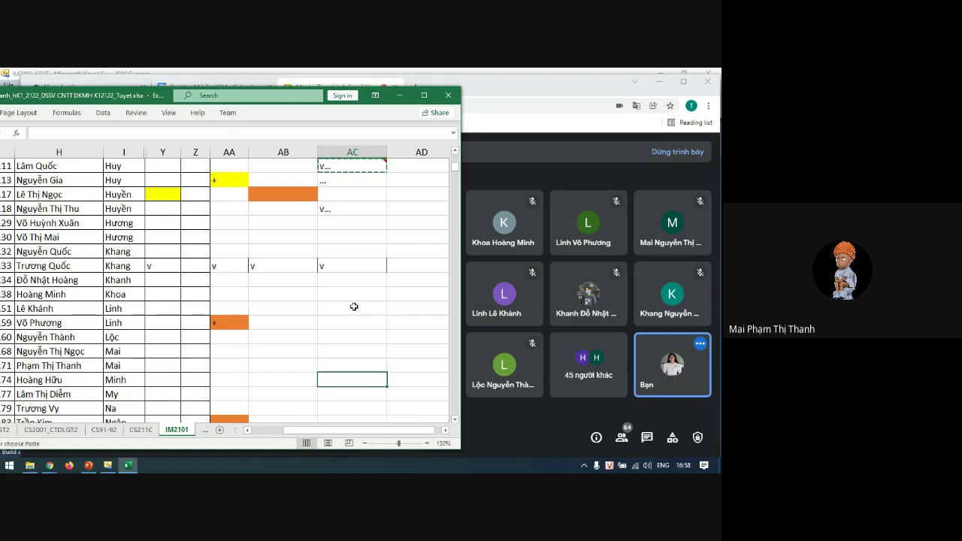
{"action": "key", "text": "Down"}
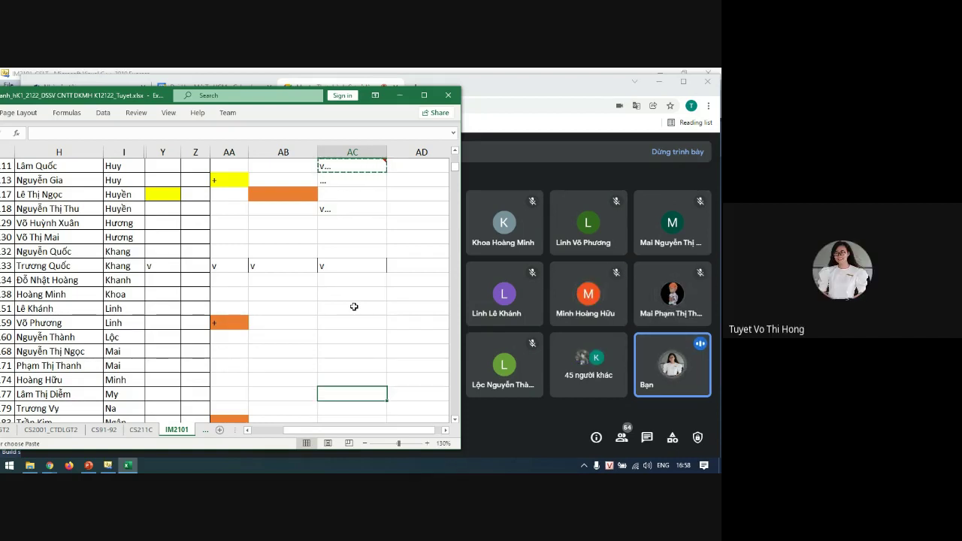
{"action": "key", "text": "Down"}
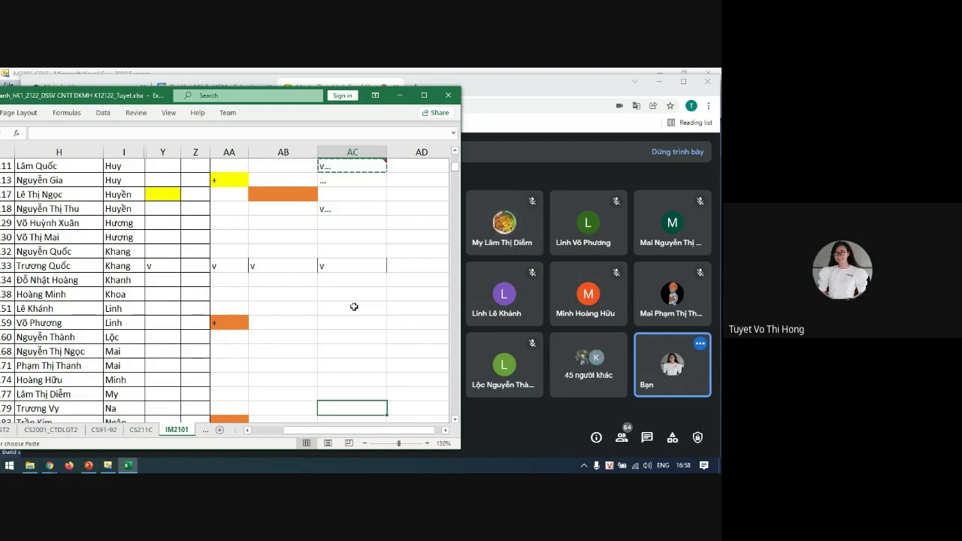
- Paste the copied "v..." mark with its note for the next student, who has an orange AA cell, and continue down the roster
{"action": "scroll", "coordinate": [358, 300], "scroll_direction": "down", "scroll_amount": 4}
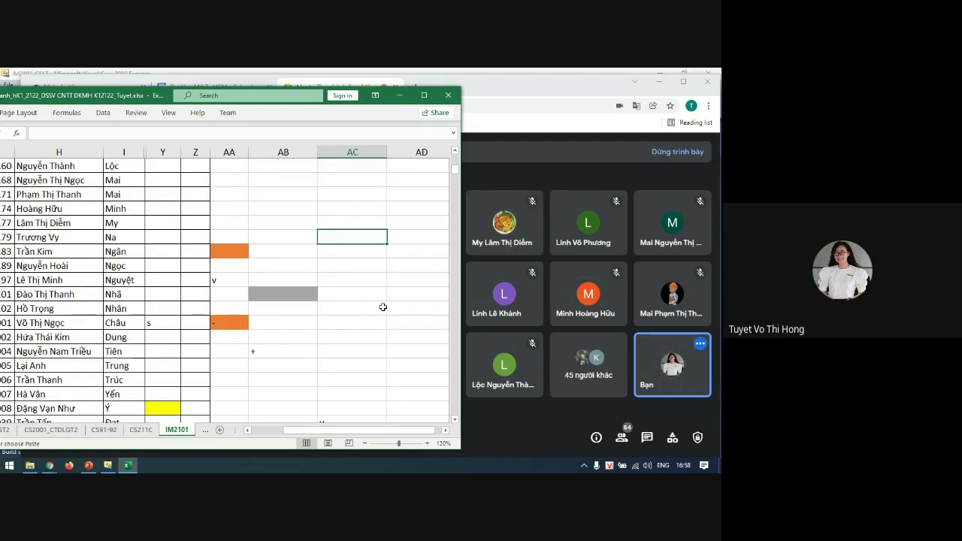
{"action": "key", "text": "Down"}
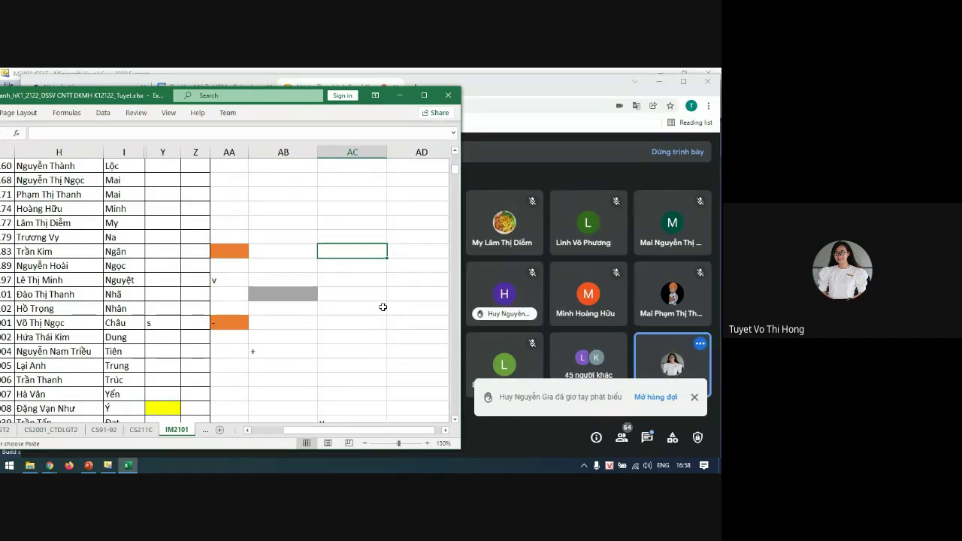
{"action": "type", "text": "v..."}
{"action": "key", "text": "Return"}
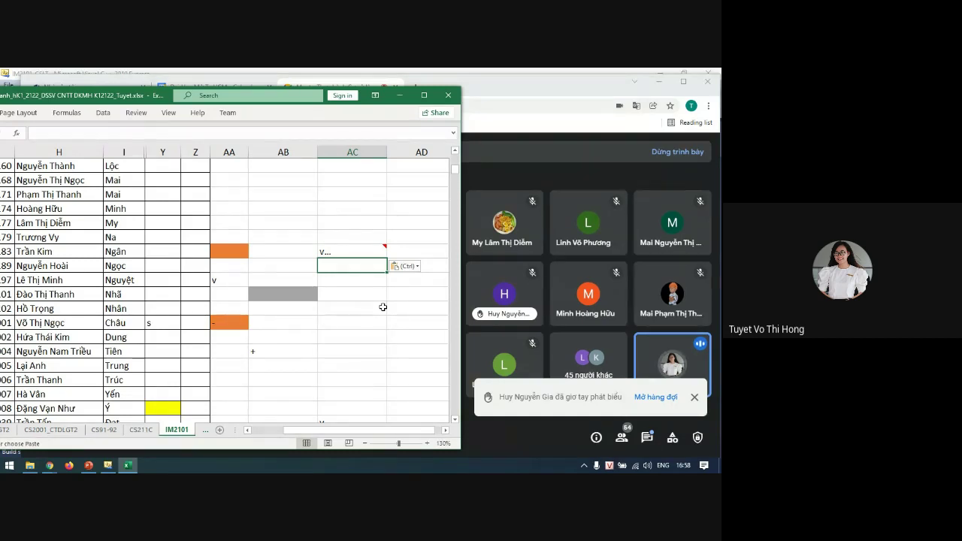
{"action": "key", "text": "Return"}
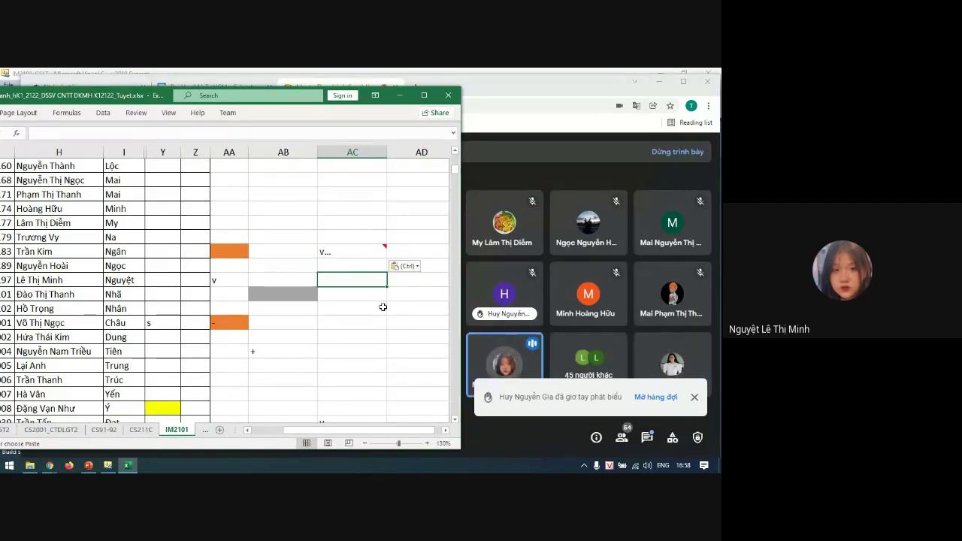
{"action": "key", "text": "Return"}
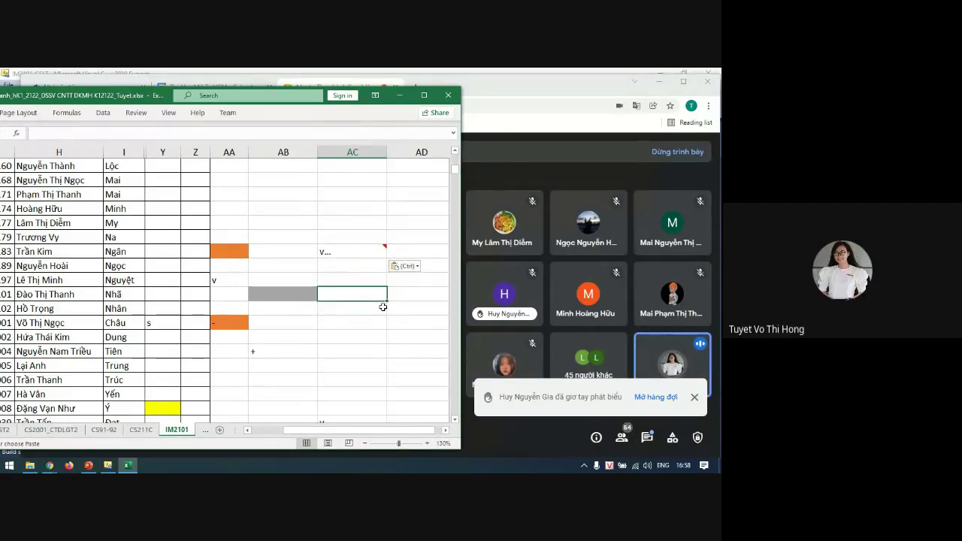
- Call the remaining students down column AC to the one with the yellow Y cell, checking who responds in Google Meet
{"action": "key", "text": "Return"}
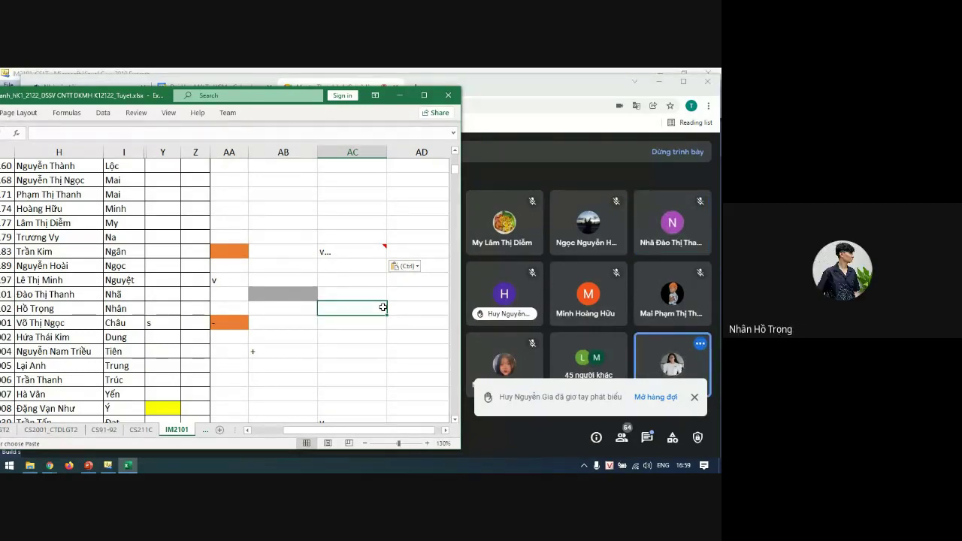
{"action": "key", "text": "Return"}
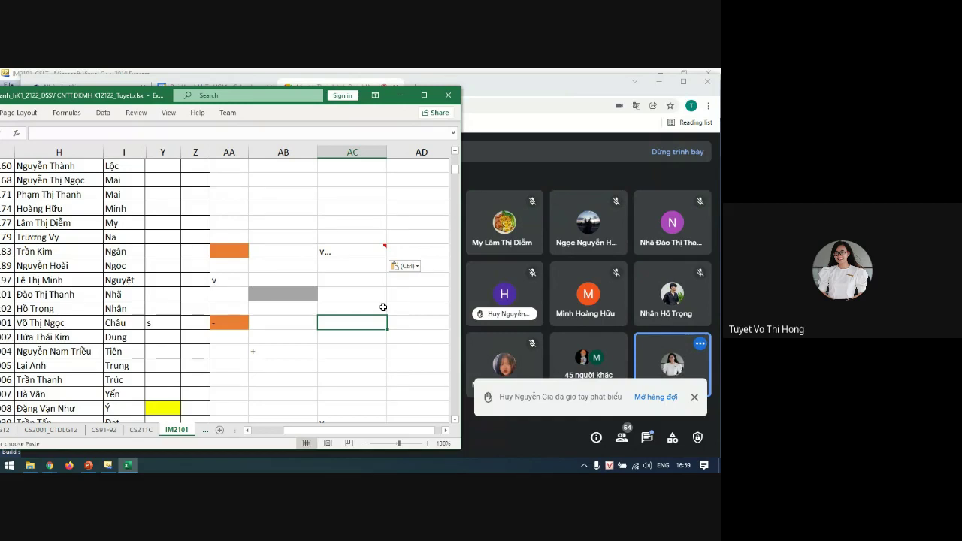
{"action": "key", "text": "Down"}
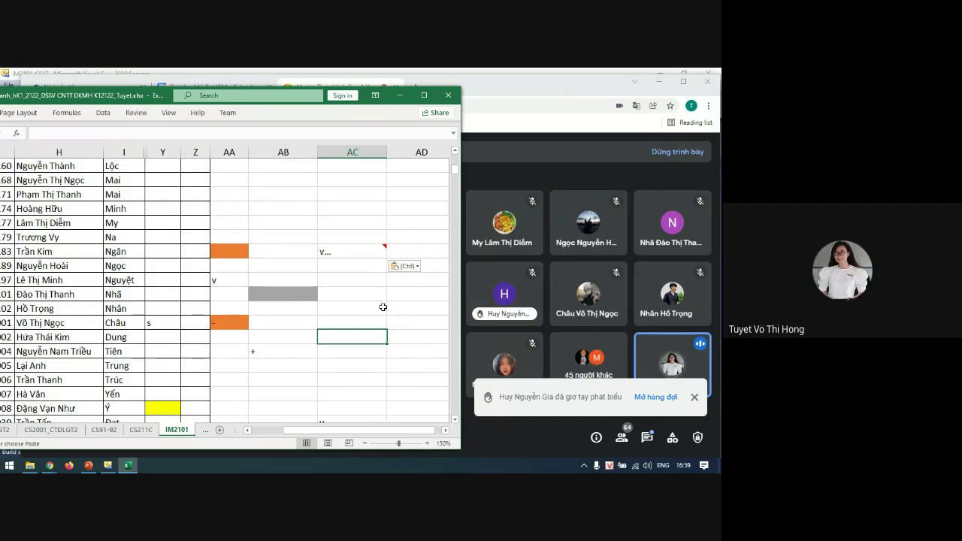
{"action": "key", "text": "Down"}
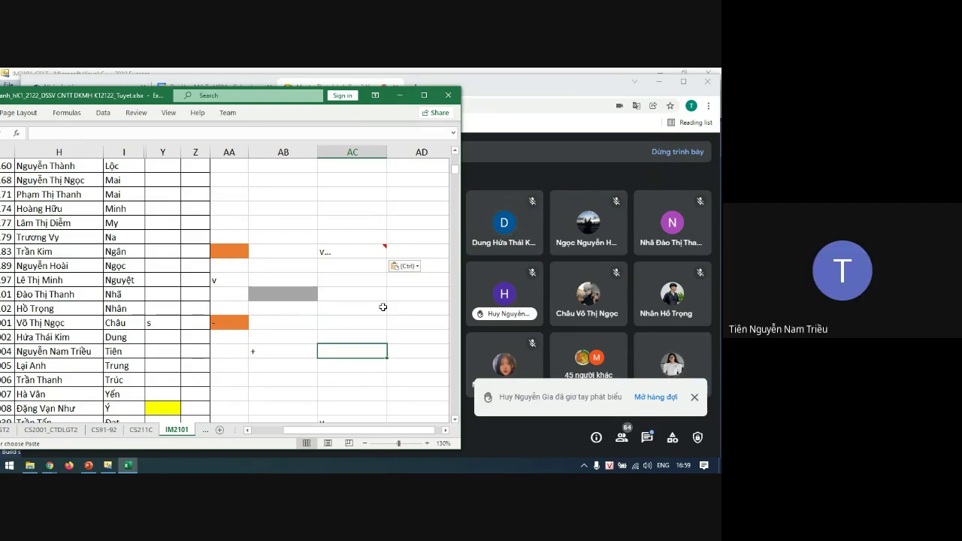
{"action": "key", "text": "Down"}
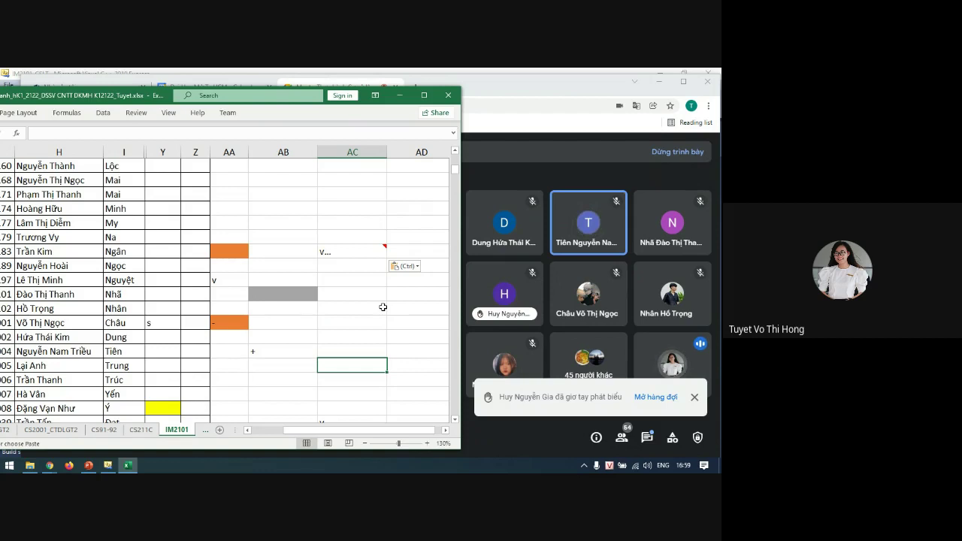
{"action": "key", "text": "Down"}
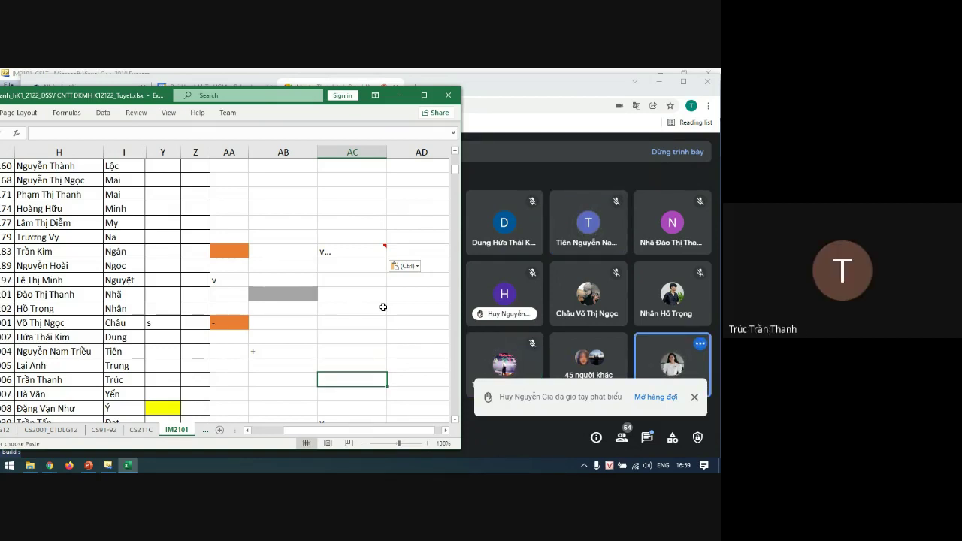
{"action": "scroll", "coordinate": [383, 307], "scroll_direction": "down", "scroll_amount": 4}
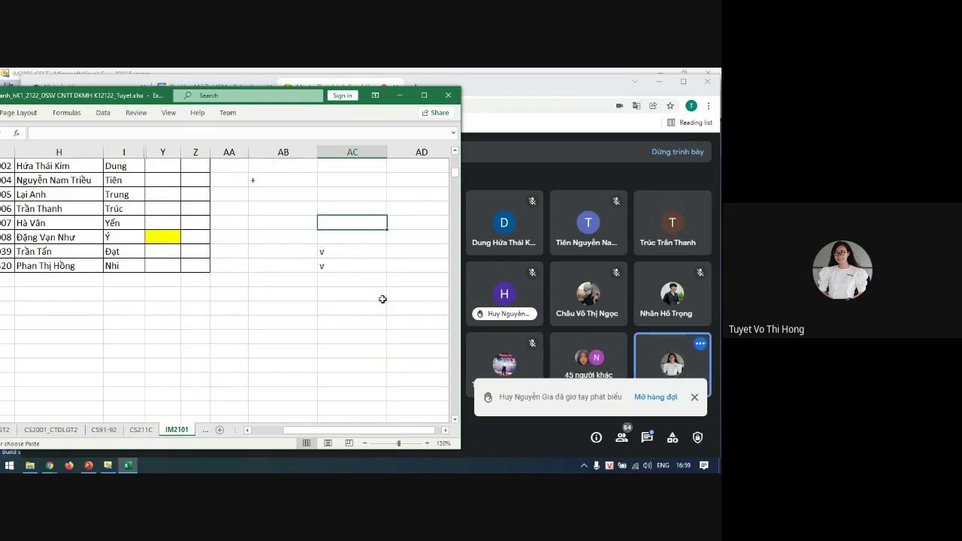
{"action": "key", "text": "Down"}
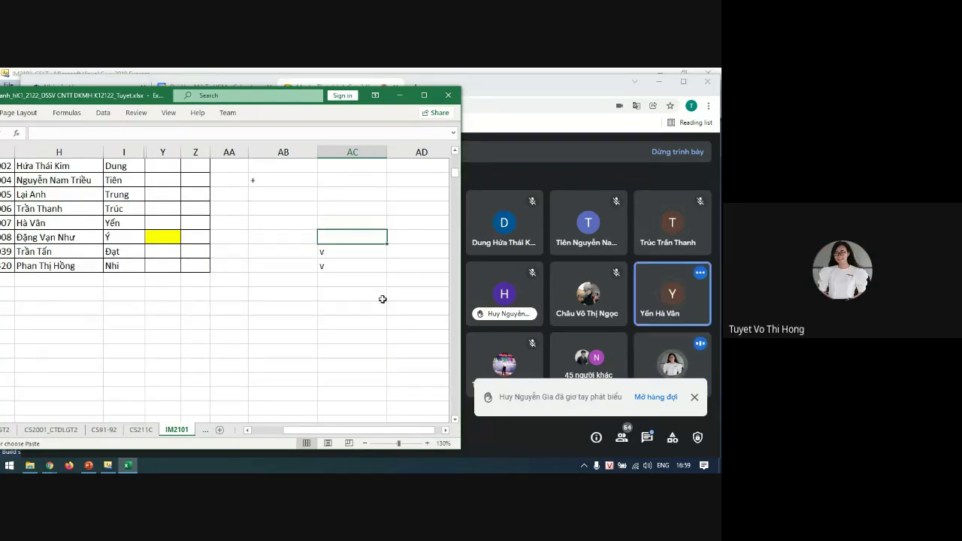
- Clear the "..." attendance mark in column AC for the student whose AA cell is a yellow "+"
{"action": "scroll", "coordinate": [381, 301], "scroll_direction": "up", "scroll_amount": 15}
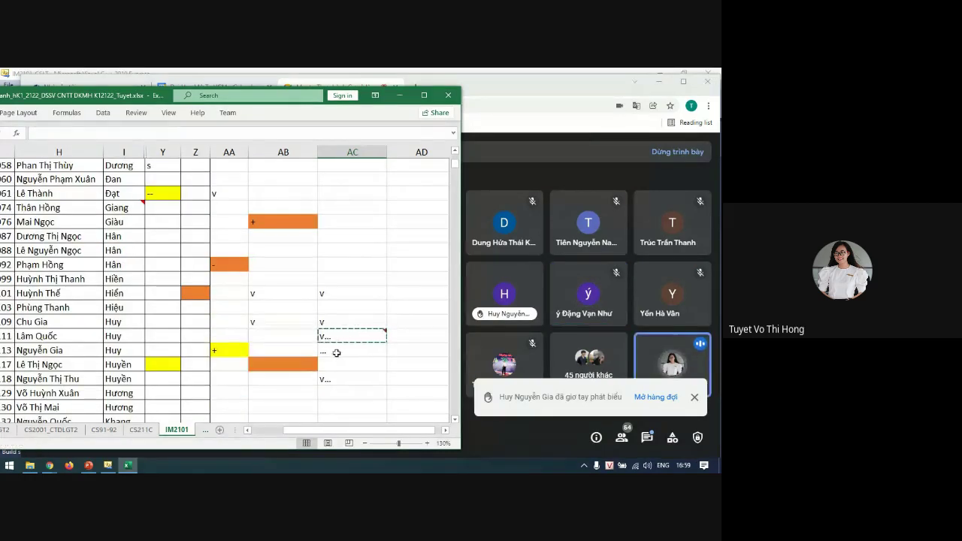
{"action": "scroll", "coordinate": [353, 346], "scroll_direction": "down", "scroll_amount": 10}
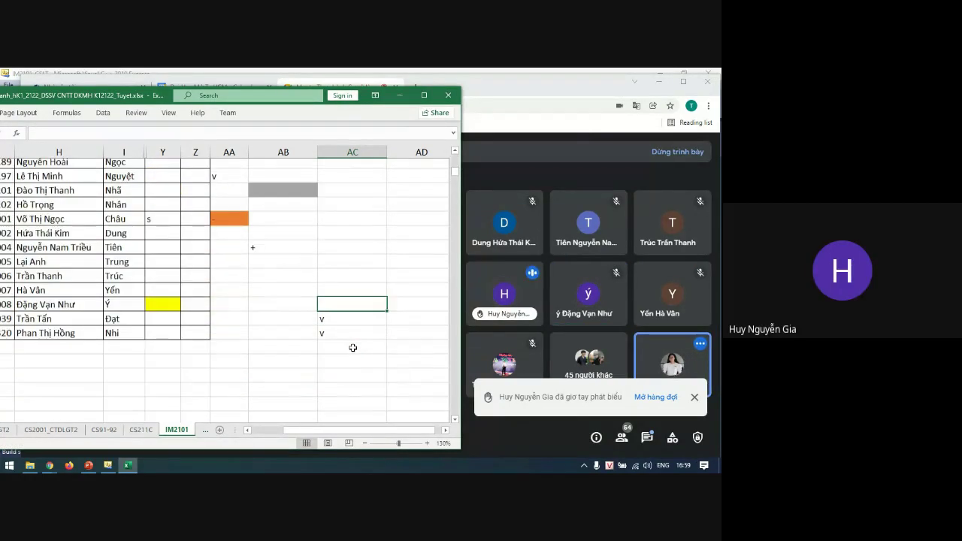
{"action": "scroll", "coordinate": [354, 346], "scroll_direction": "up", "scroll_amount": 4}
{"action": "scroll", "coordinate": [353, 346], "scroll_direction": "up", "scroll_amount": 4}
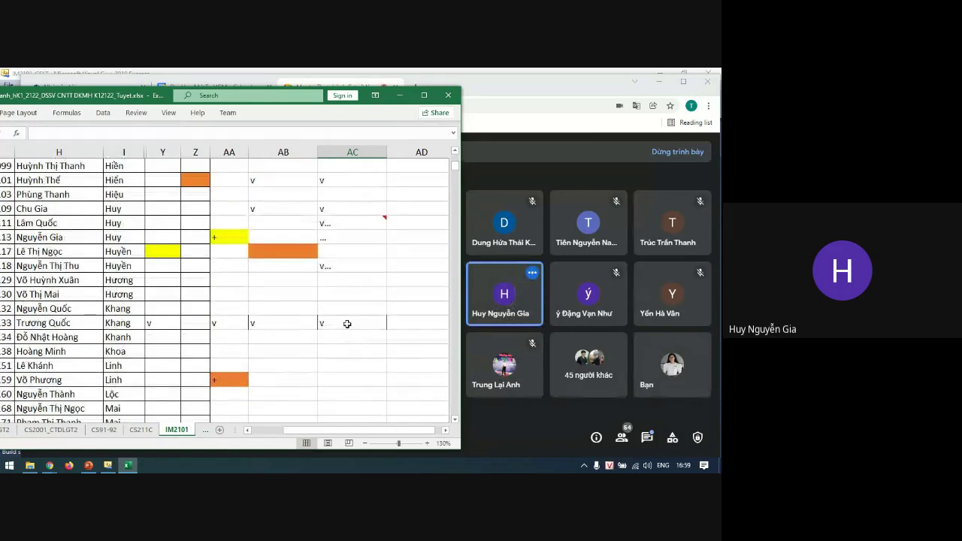
{"action": "left_click", "coordinate": [339, 239]}
{"action": "key", "text": "Delete"}
{"action": "key", "text": "Return"}
{"action": "left_click", "coordinate": [369, 336]}
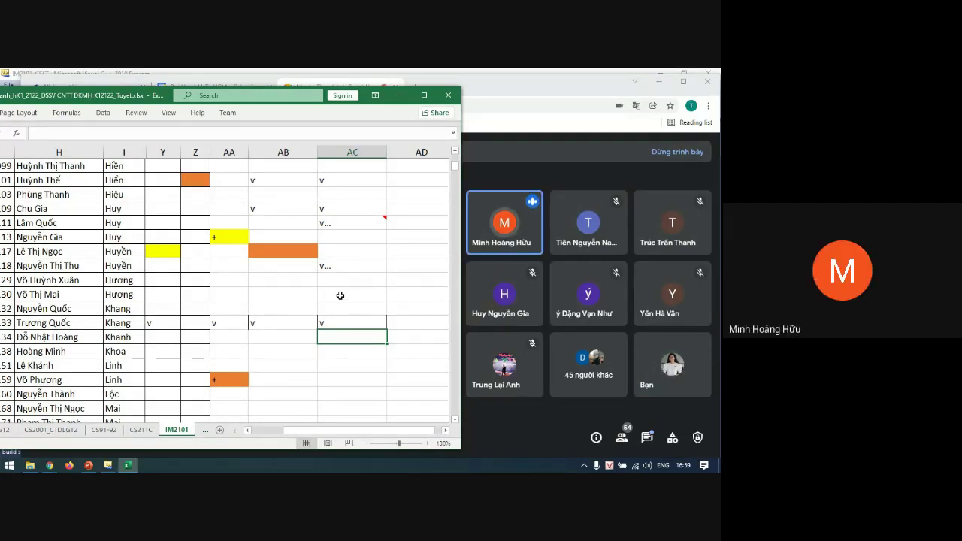
- Show the full participant list in Google Meet and check it against the student with the remaining annotated "v..." mark further down the roster
{"action": "scroll", "coordinate": [344, 291], "scroll_direction": "down", "scroll_amount": 1}
{"action": "scroll", "coordinate": [345, 290], "scroll_direction": "down", "scroll_amount": 1}
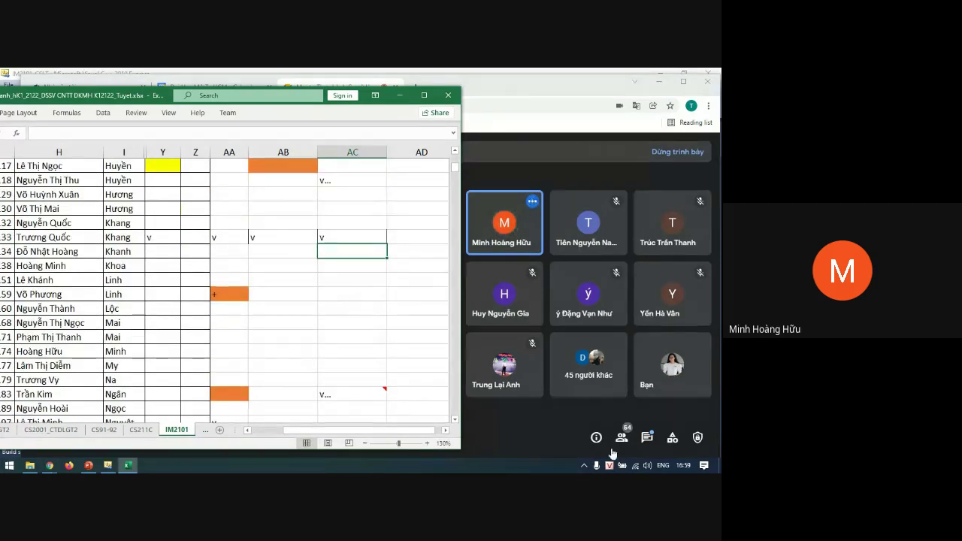
{"action": "left_click", "coordinate": [621, 441]}
{"action": "scroll", "coordinate": [631, 379], "scroll_direction": "down", "scroll_amount": 5}
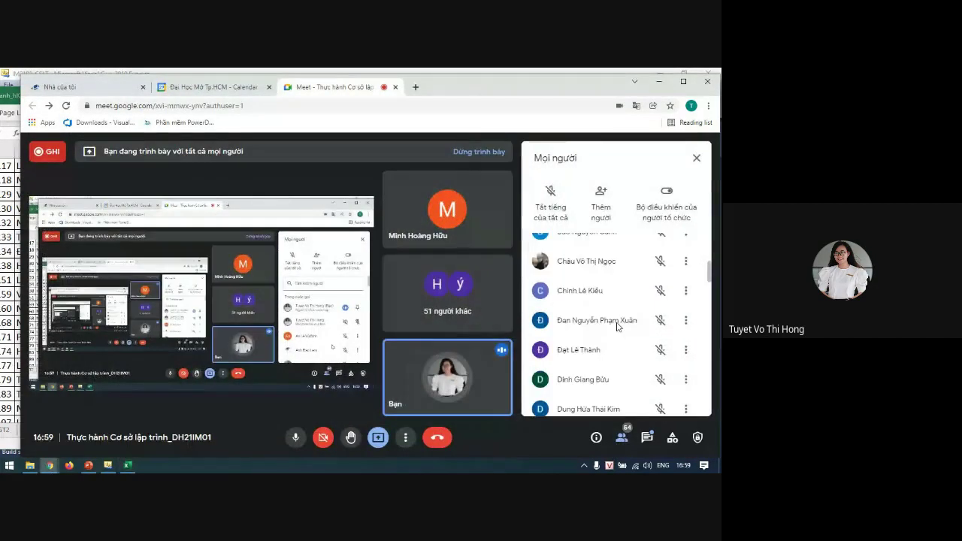
{"action": "scroll", "coordinate": [625, 375], "scroll_direction": "down", "scroll_amount": 8}
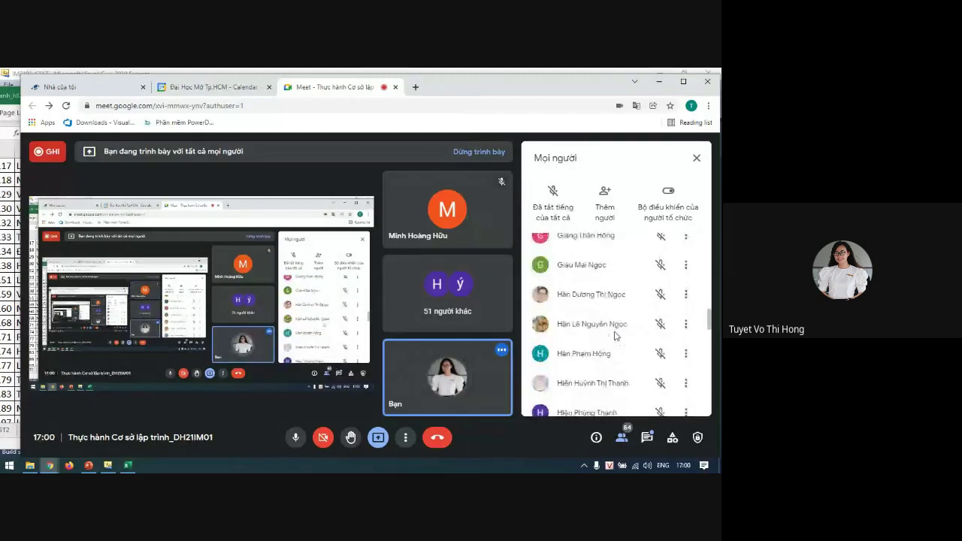
{"action": "scroll", "coordinate": [613, 324], "scroll_direction": "down", "scroll_amount": 8}
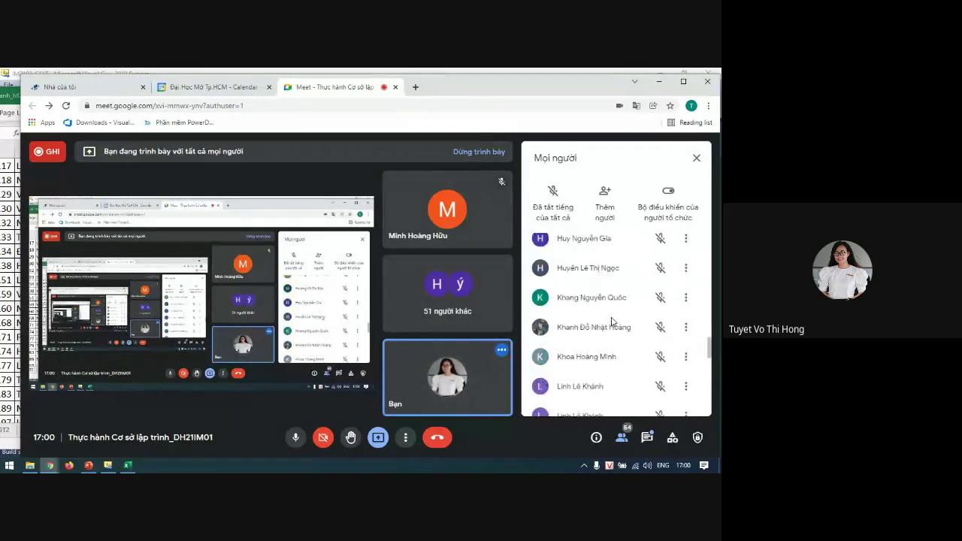
{"action": "scroll", "coordinate": [612, 323], "scroll_direction": "down", "scroll_amount": 6}
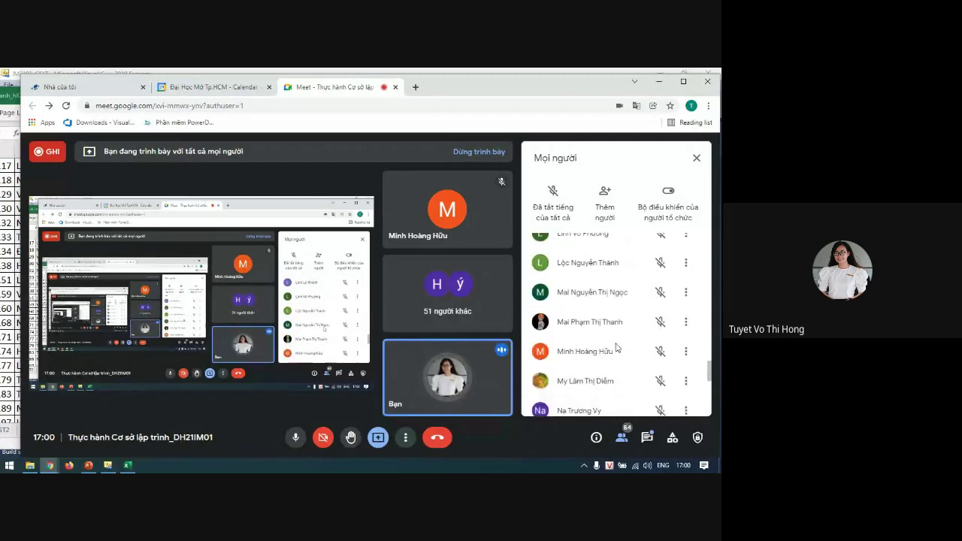
{"action": "scroll", "coordinate": [616, 364], "scroll_direction": "down", "scroll_amount": 5}
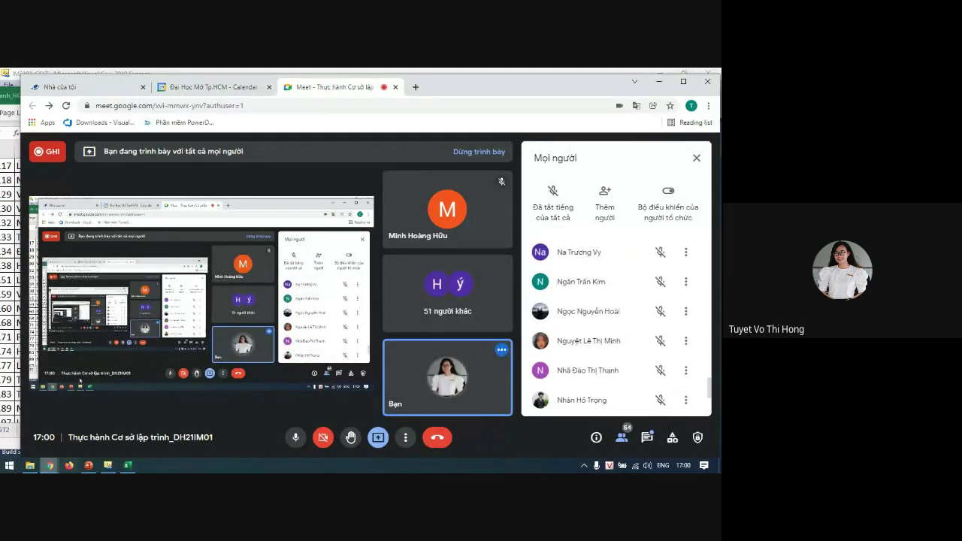
- Return to the Excel roster, then clear the "v..." mark and delete its comment for the student with the blank orange AA cell
{"action": "left_click", "coordinate": [127, 467]}
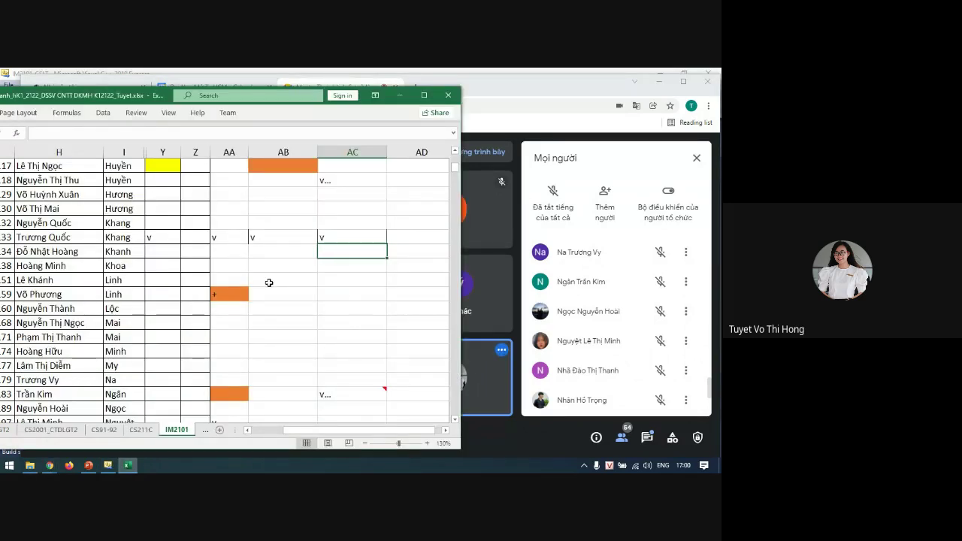
{"action": "scroll", "coordinate": [269, 286], "scroll_direction": "down", "scroll_amount": 1}
{"action": "scroll", "coordinate": [269, 289], "scroll_direction": "down", "scroll_amount": 2}
{"action": "left_click", "coordinate": [368, 263]}
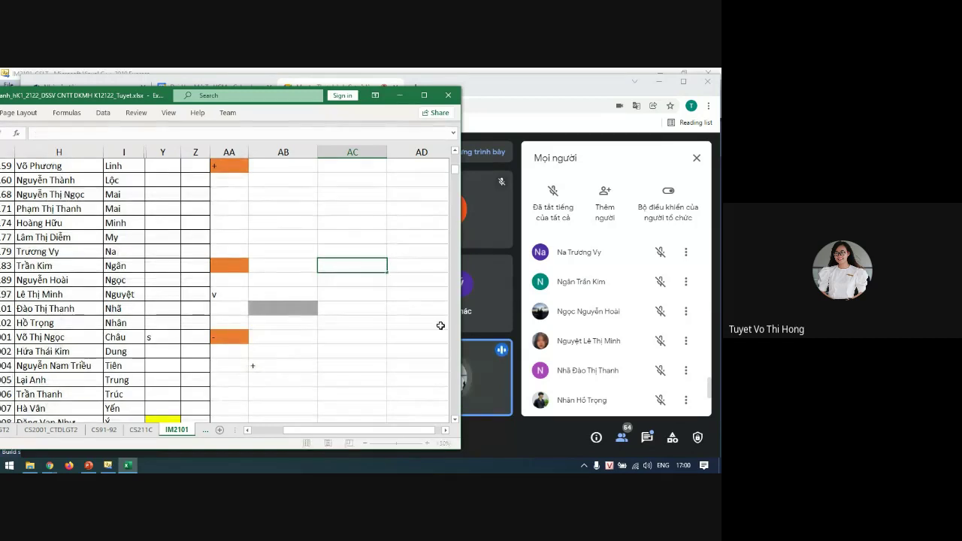
{"action": "left_click", "coordinate": [380, 311]}
{"action": "right_click", "coordinate": [372, 268]}
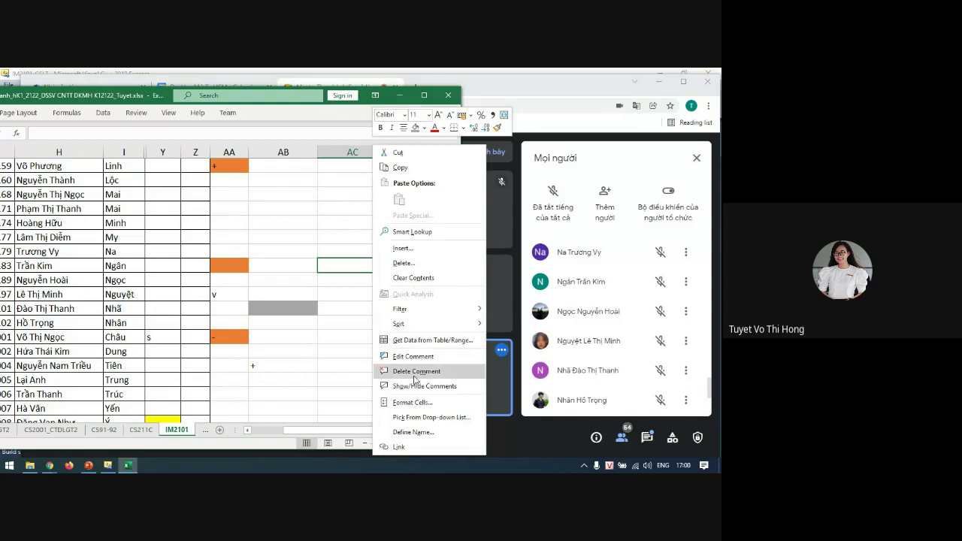
{"action": "left_click", "coordinate": [417, 371]}
{"action": "left_click", "coordinate": [367, 317]}
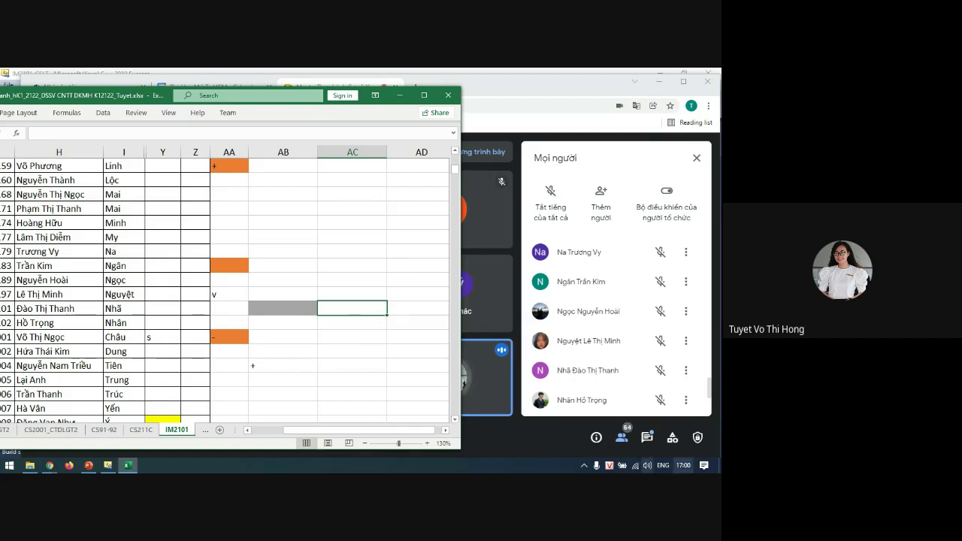
- Switch back to Google Meet and stop presenting the screen
{"action": "left_click", "coordinate": [555, 91]}
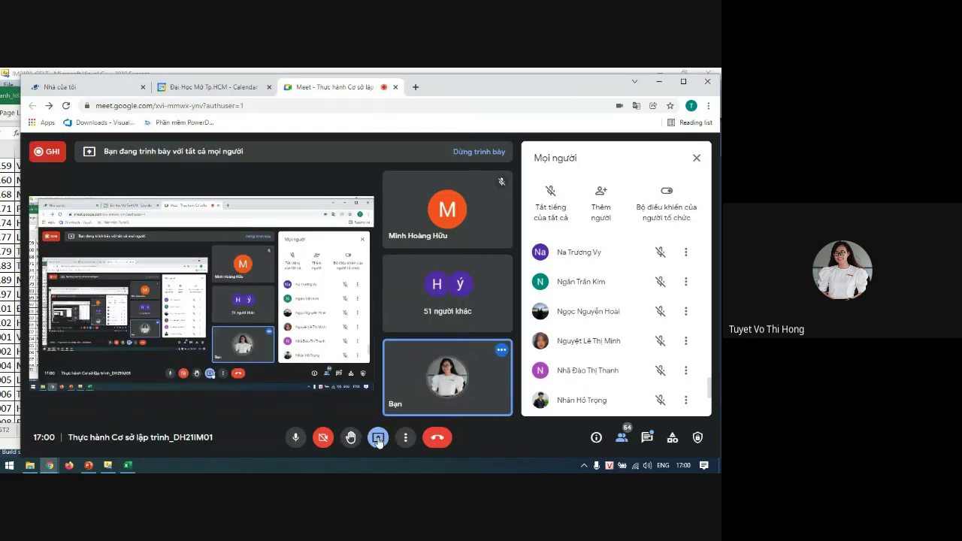
{"action": "left_click", "coordinate": [415, 406]}
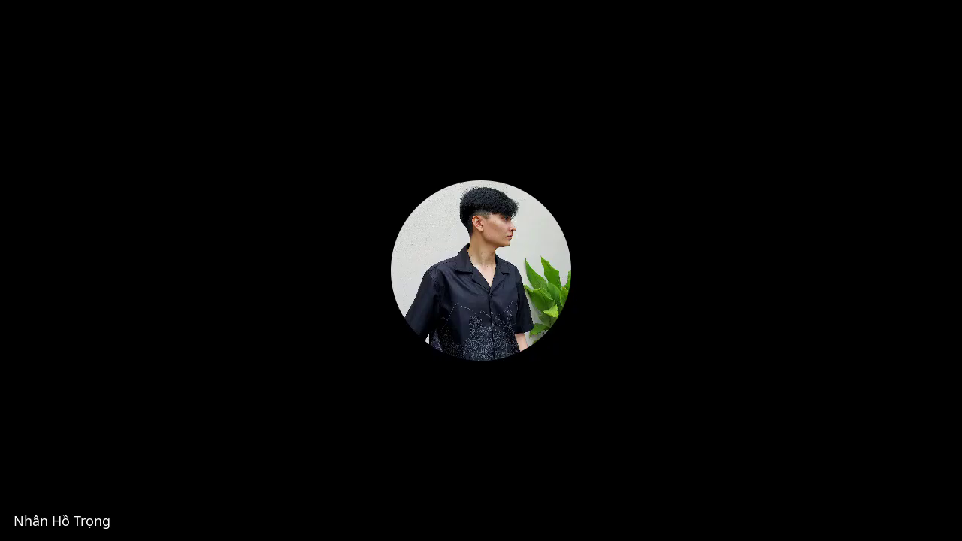